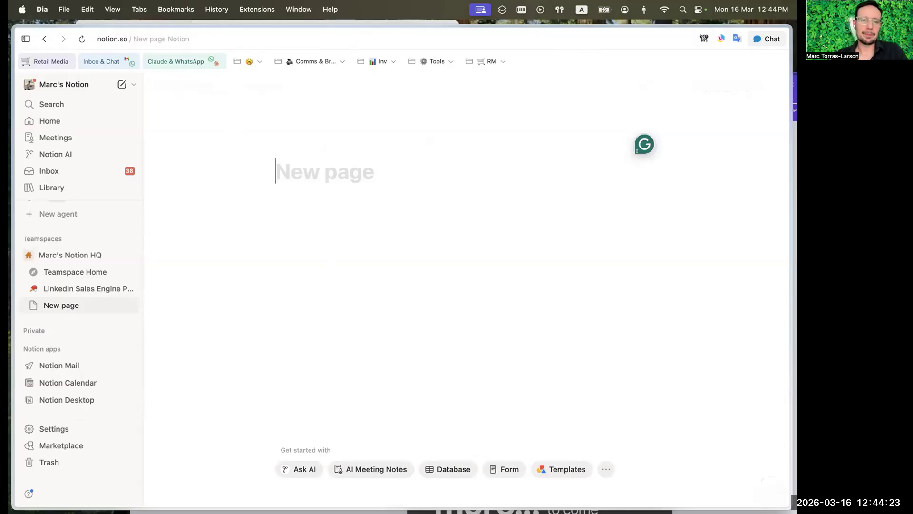
Title the new page Team-A.
type("TEanm")
key("BackSpace")
key("BackSpace")
key("BackSpace")
key("BackSpace")
type("e")
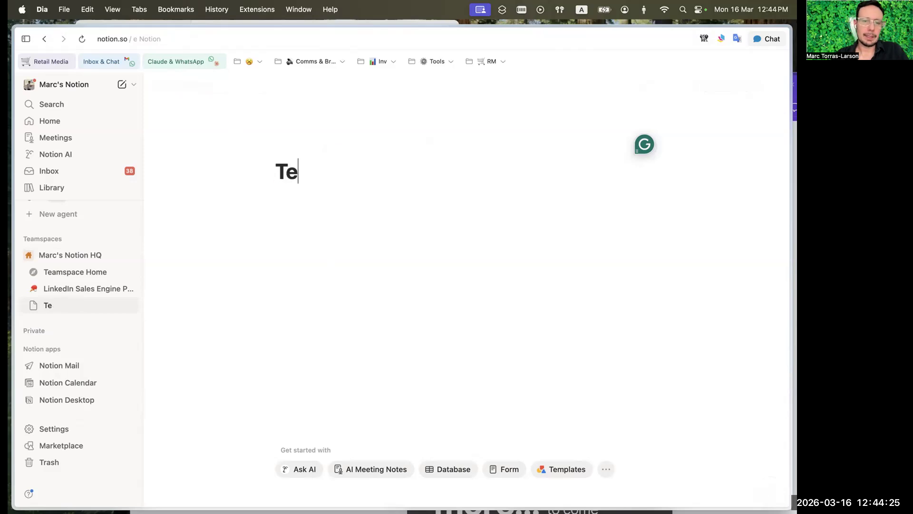
type("am-A")
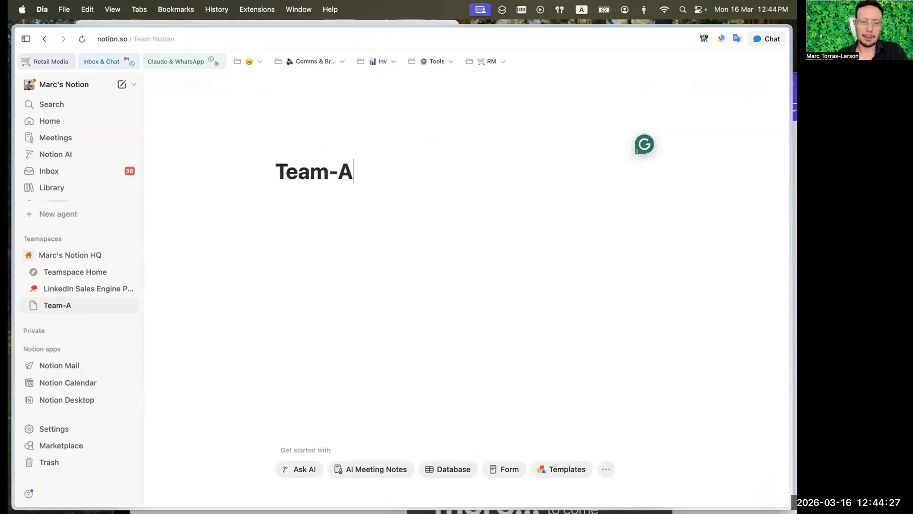
key("Return")
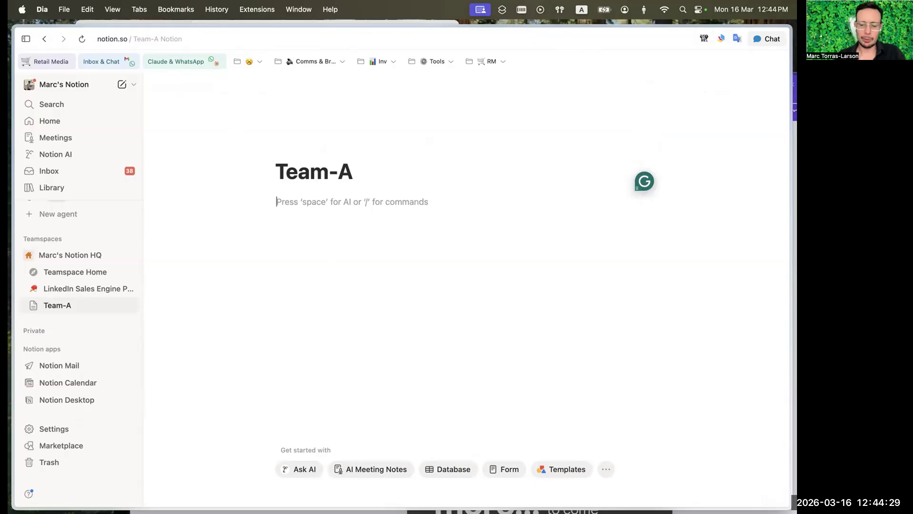
Insert a callout block below the title with the text "Which is our mission".
key("BackSpace")
key("Return")
type("/")
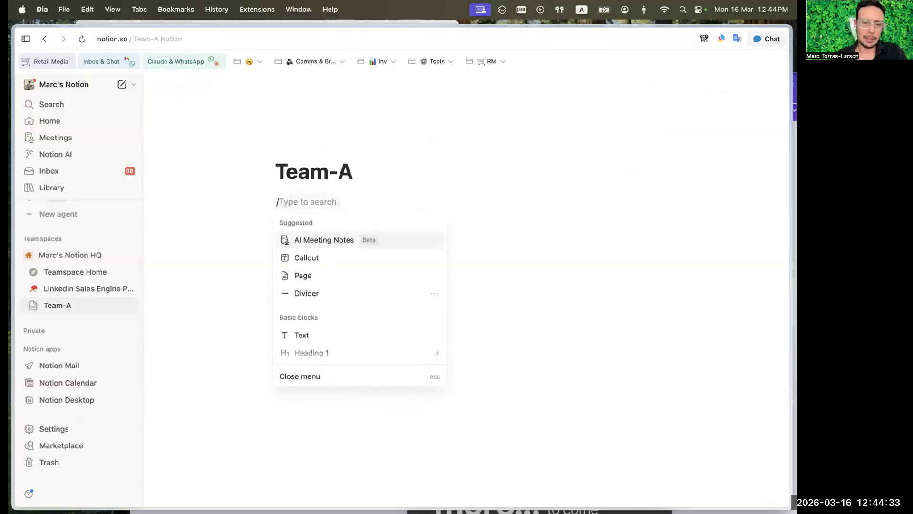
left_click(315, 259)
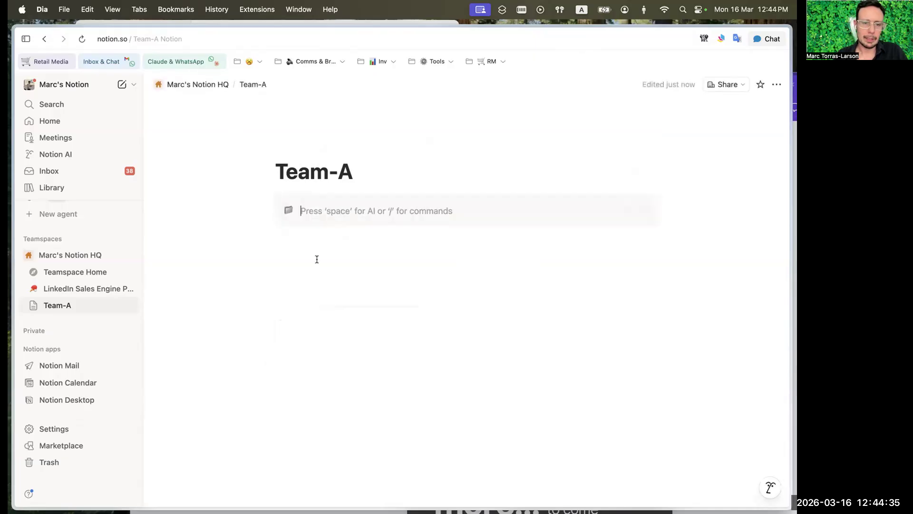
type("Mis")
key("BackSpace")
key("BackSpace")
key("BackSpace")
type("W")
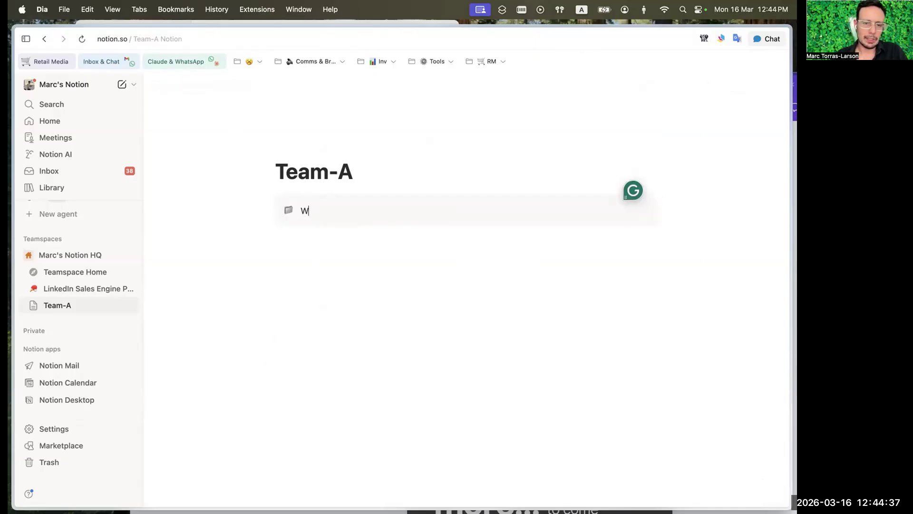
type("hich is our mission")
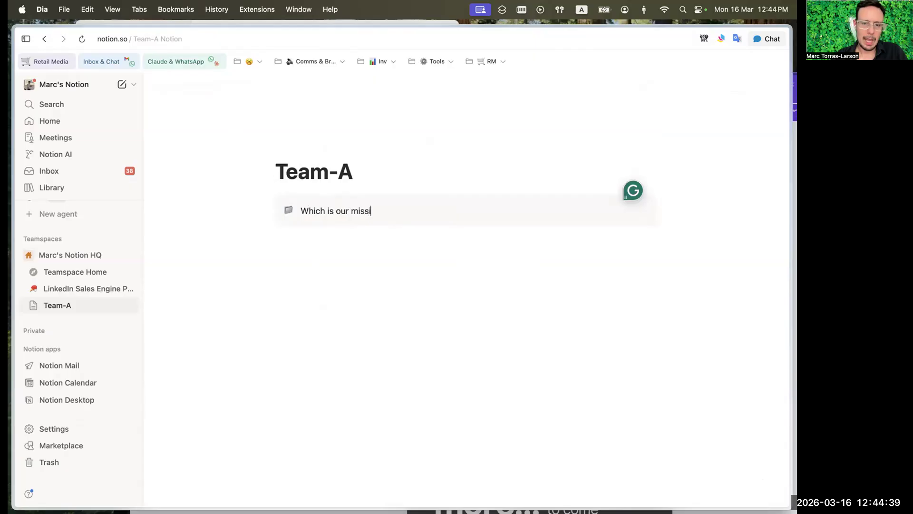
Add a second line "We are here" inside the callout and continue on an empty line below it.
key("Return")
type("WE are")
key("BackSpace")
key("BackSpace")
key("BackSpace")
key("BackSpace")
key("BackSpace")
type("e are here")
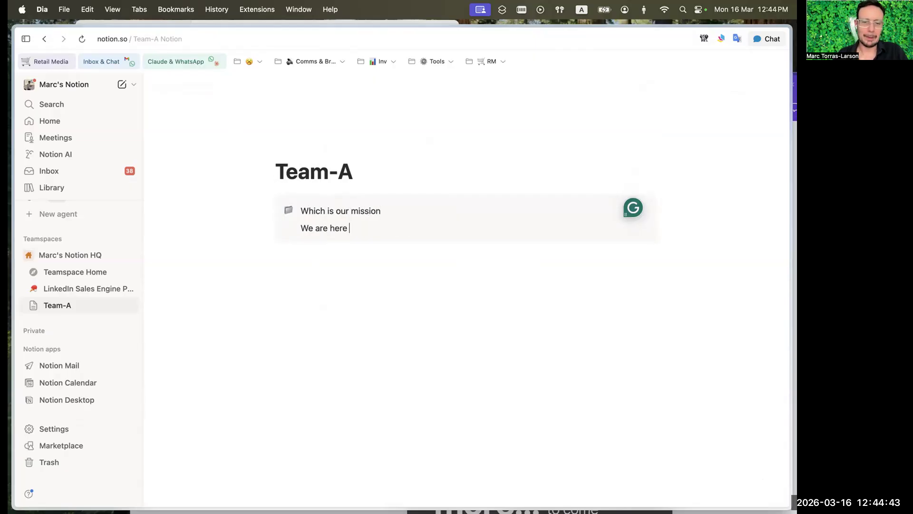
key("Return")
key("Return")
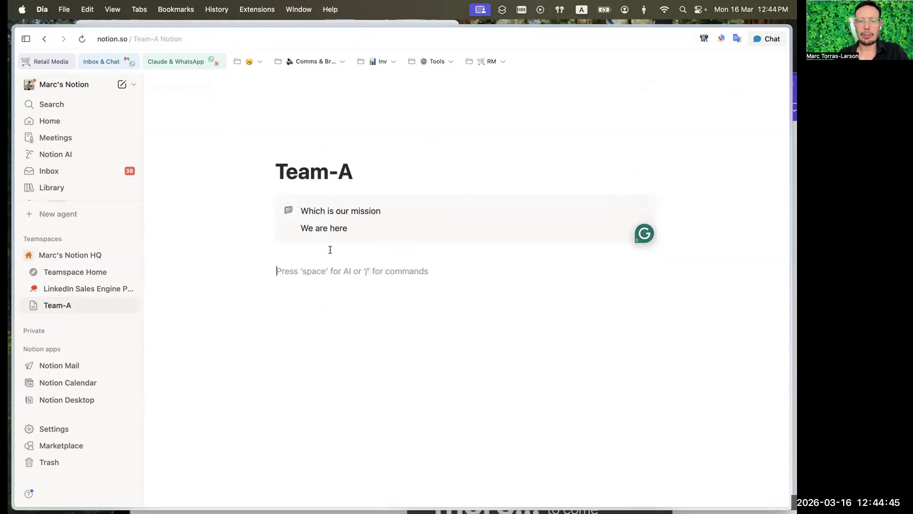
type("/")
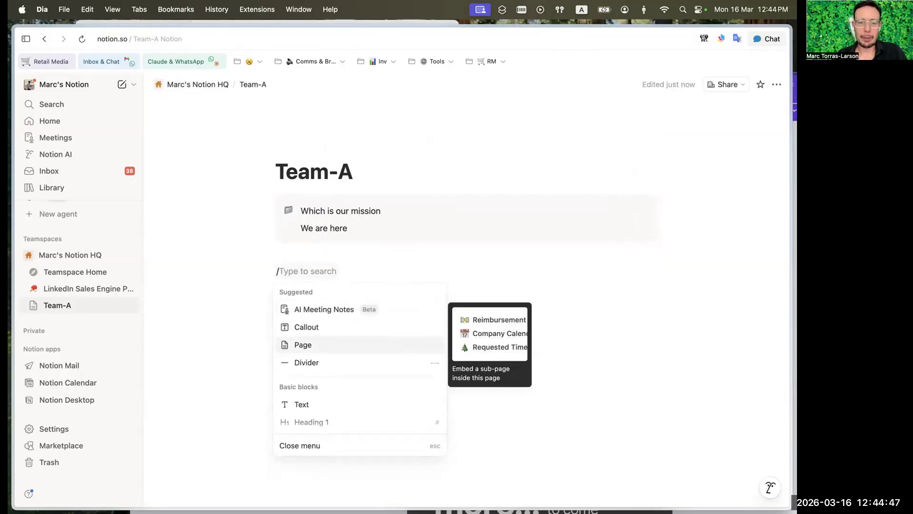
scroll(352, 365, "down", 5)
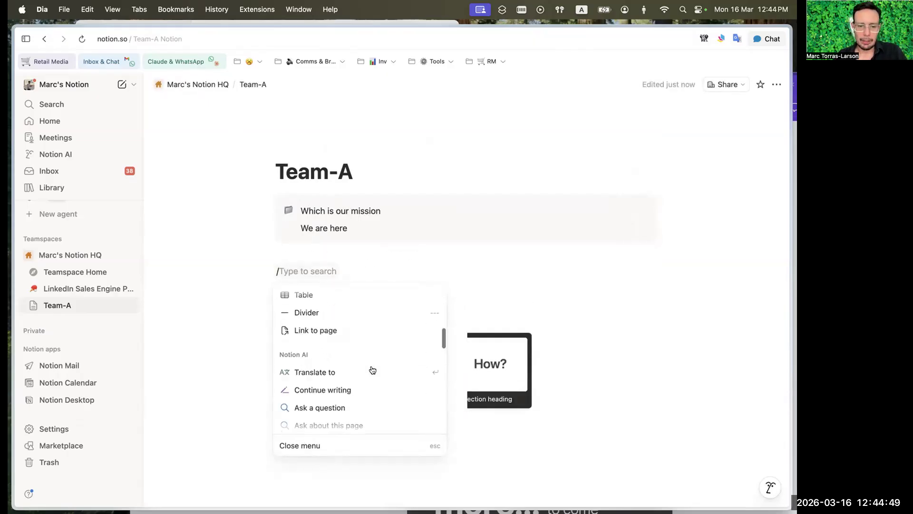
scroll(373, 370, "down", 10)
scroll(352, 381, "down", 8)
scroll(380, 370, "down", 2)
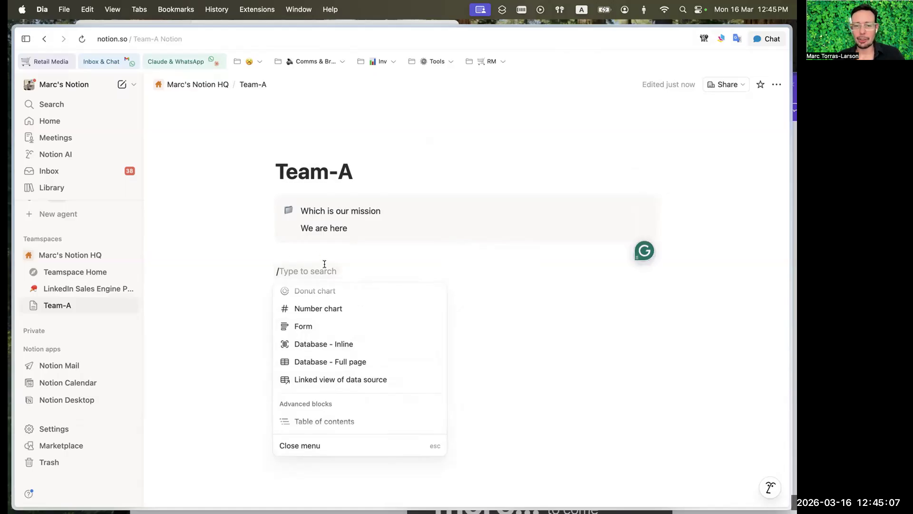
key("Escape")
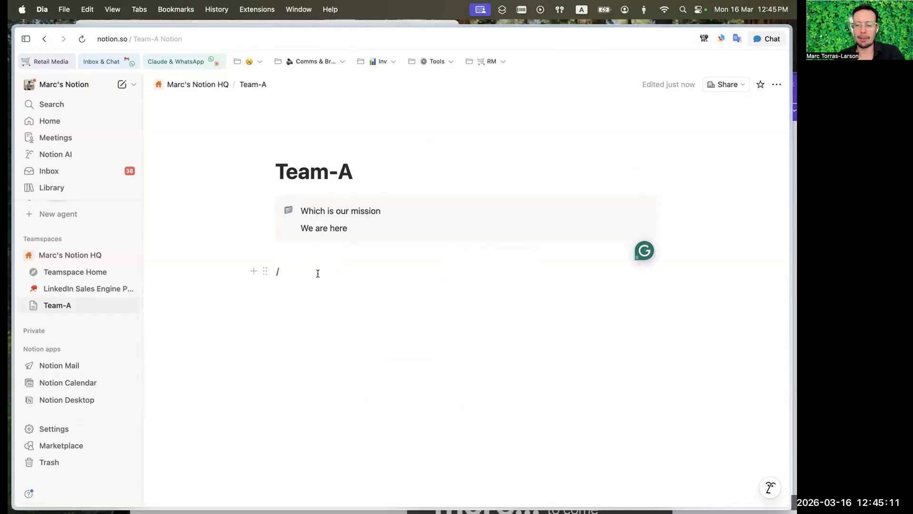
key("BackSpace")
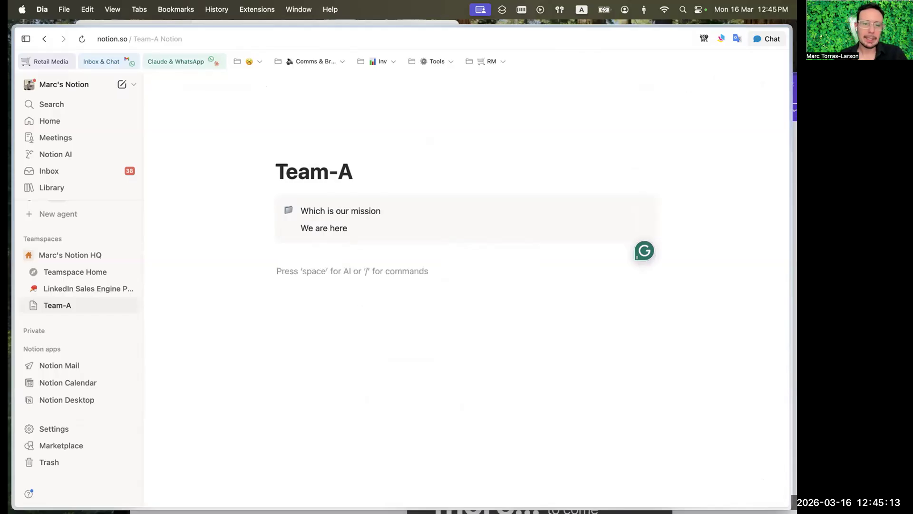
type("Meet")
key("BackSpace")
key("BackSpace")
key("BackSpace")
key("BackSpace")
Add a Heading 1 reading "Team Projects" below the callout.
type("/")
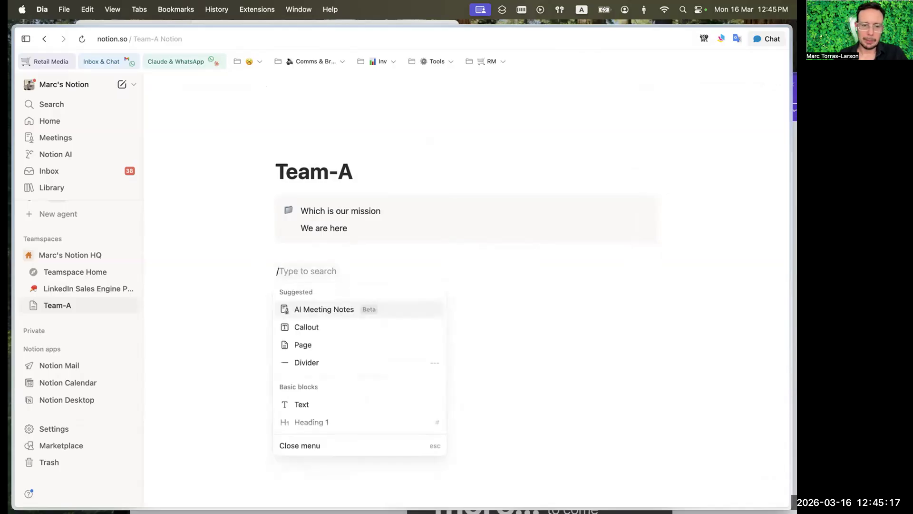
type("he")
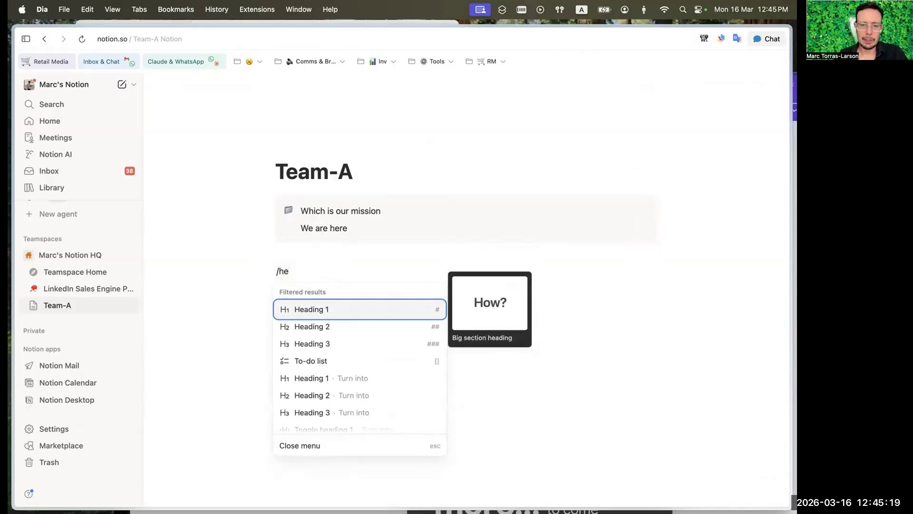
key("Down")
key("Up")
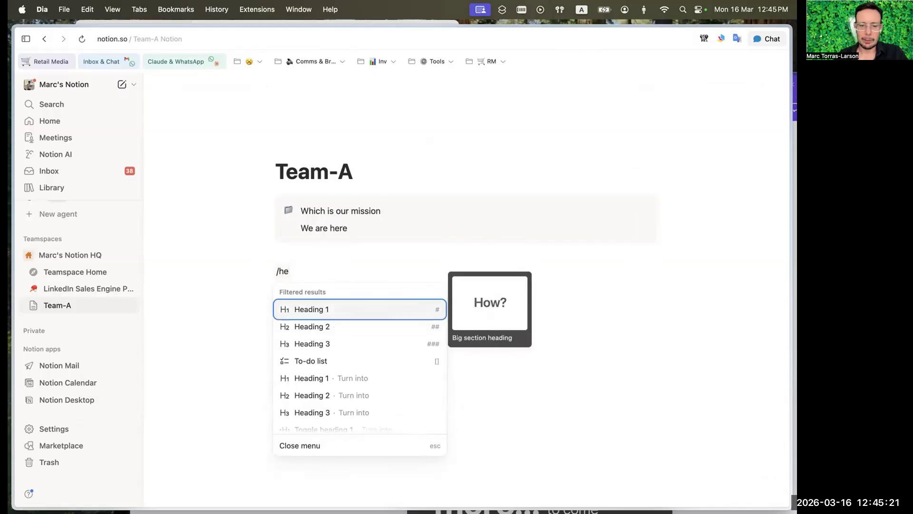
key("Return")
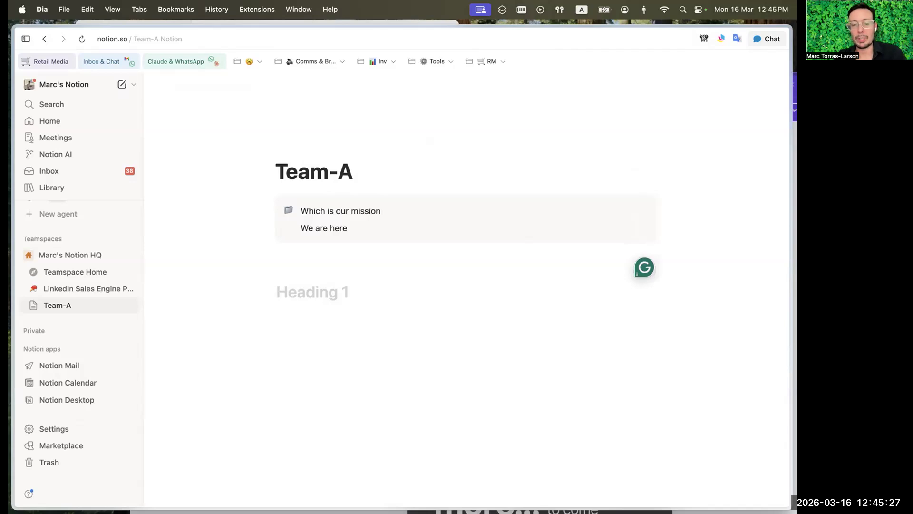
type("Team ")
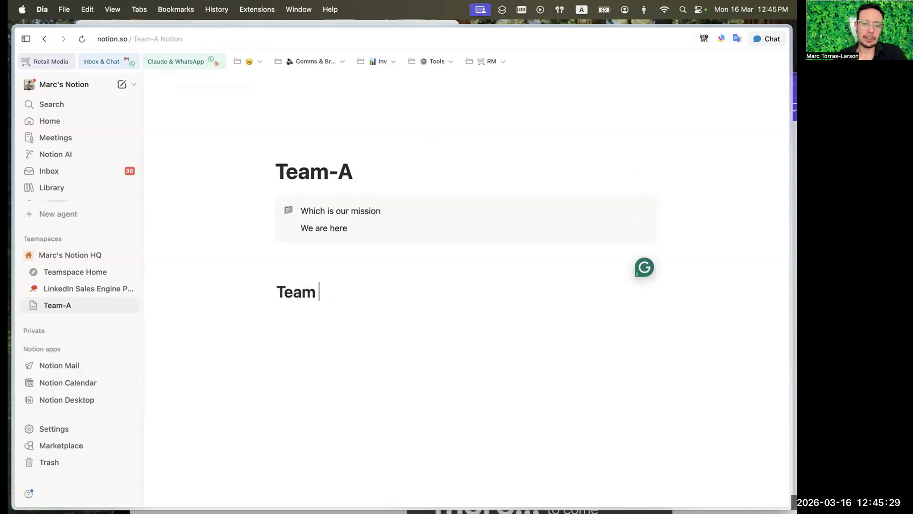
type("Projects")
key("Return")
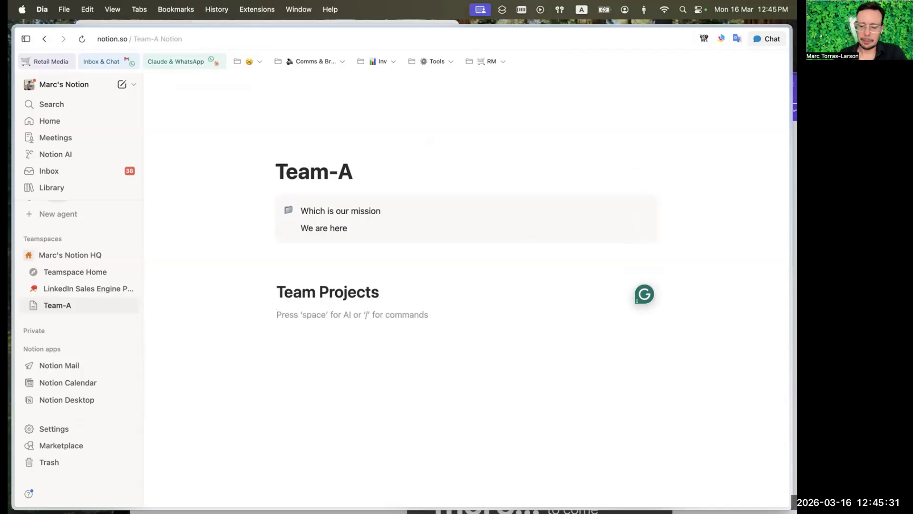
type("/pag")
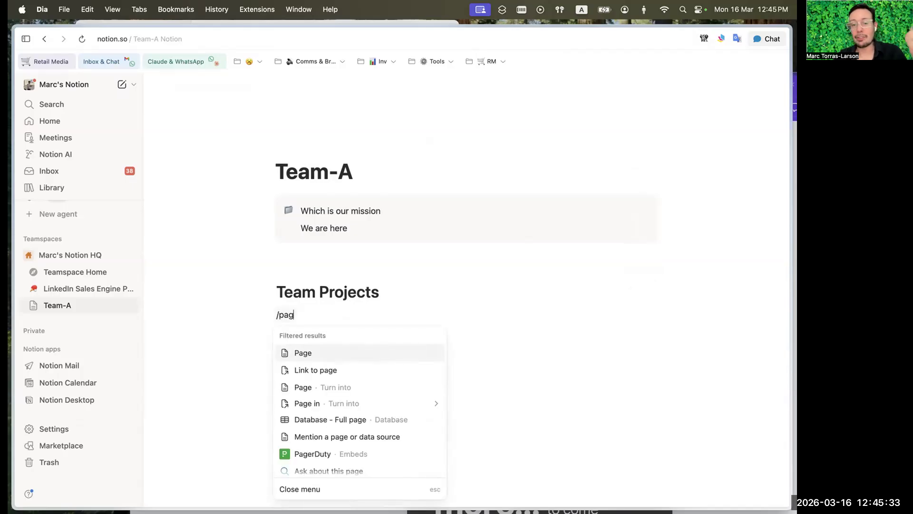
key("BackSpace")
key("BackSpace")
key("BackSpace")
key("BackSpace")
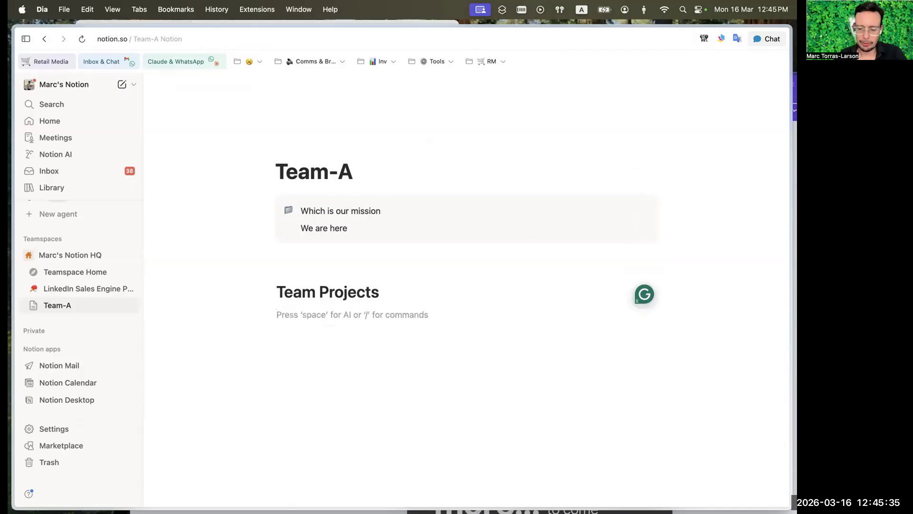
type(">")
key("BackSpace")
key("BackSpace")
key("Return")
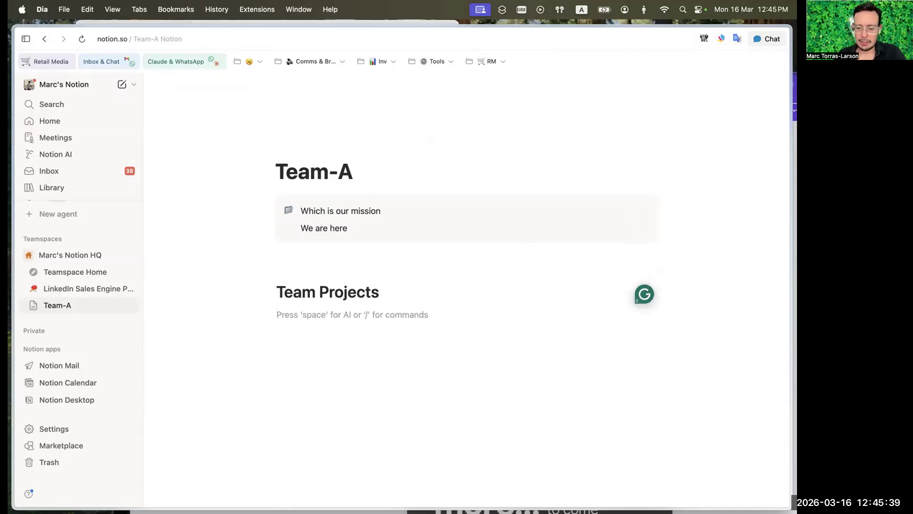
Add a level 2 toggle heading named "Finance" under Team Projects and collapse it.
type("/he")
key("Down")
key("Down")
key("Down")
key("Down")
key("Down")
key("Down")
key("Down")
key("Down")
key("Down")
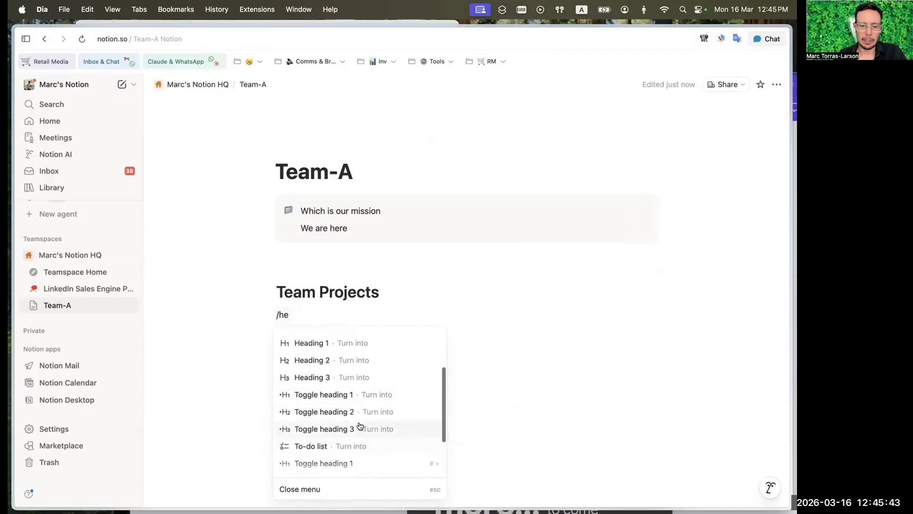
left_click(334, 412)
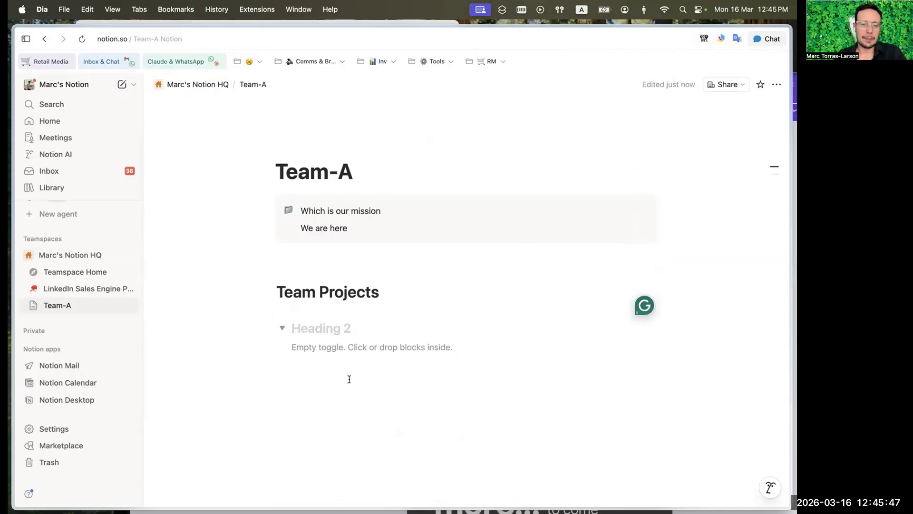
type("Finance")
left_click(280, 327)
key("Return")
type(">")
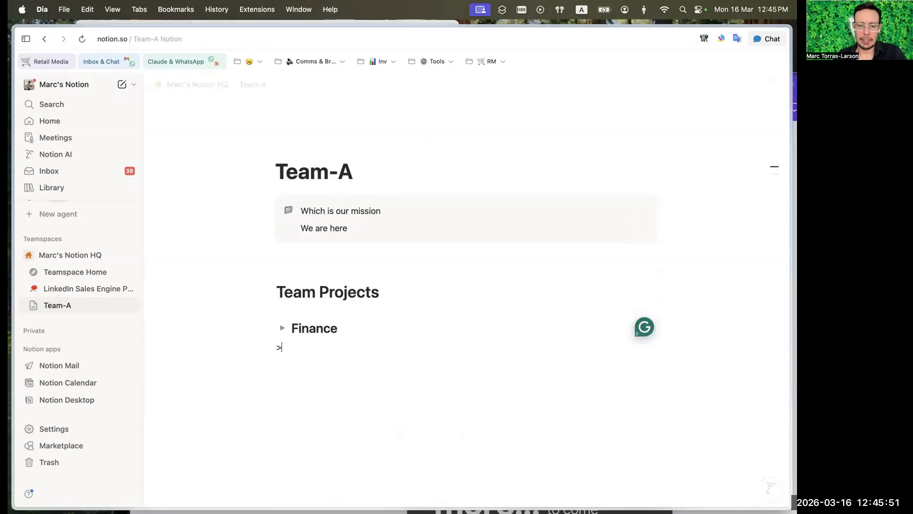
key("BackSpace")
key("BackSpace")
key("Return")
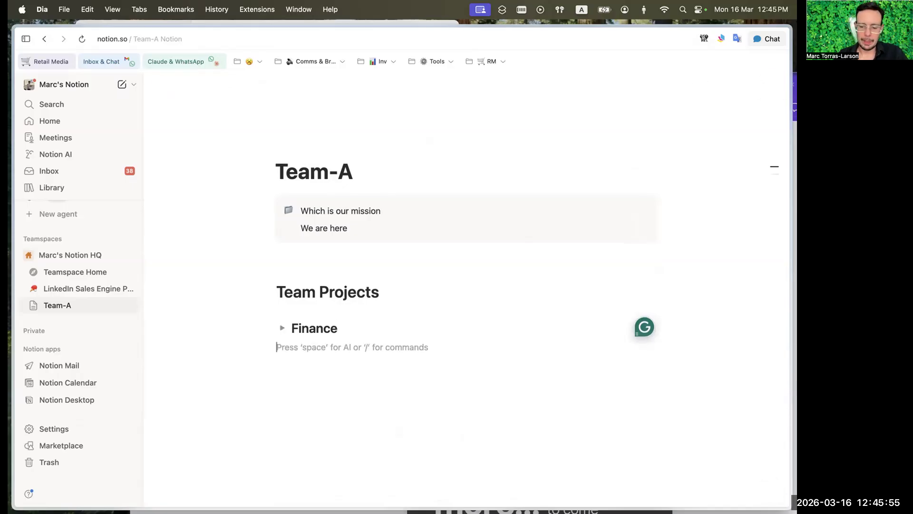
Add a level 3 toggle heading named "Environmental Impact" below the Finance toggle.
type("/")
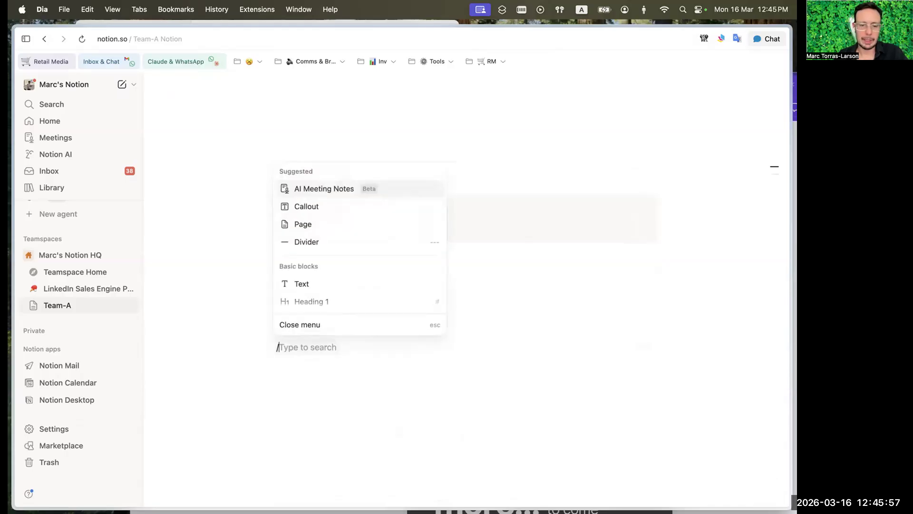
type("t")
key("Down")
key("Down")
key("Down")
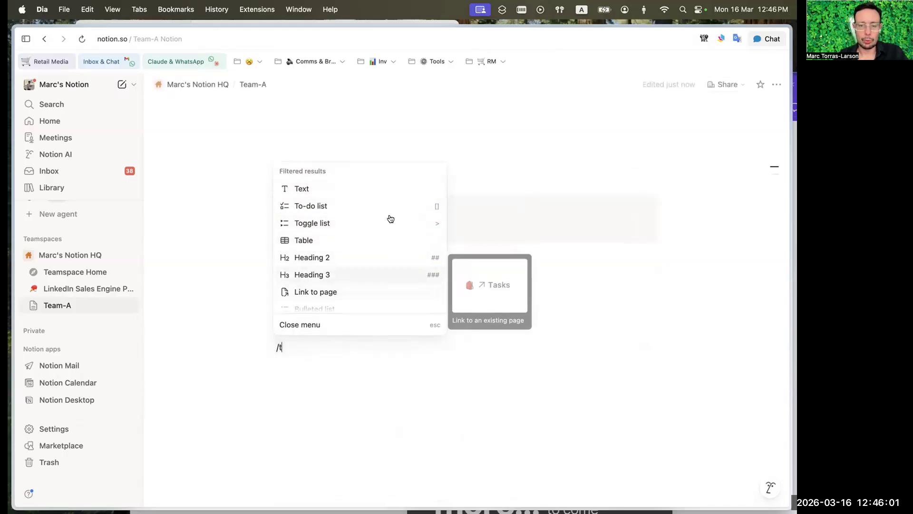
scroll(387, 217, "down", 2)
scroll(350, 267, "down", 4)
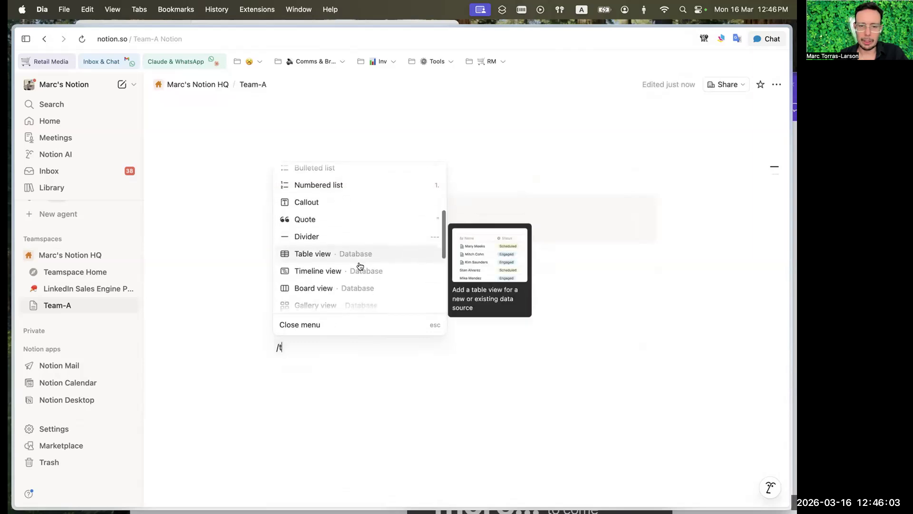
scroll(348, 297, "down", 2)
scroll(347, 264, "up", 8)
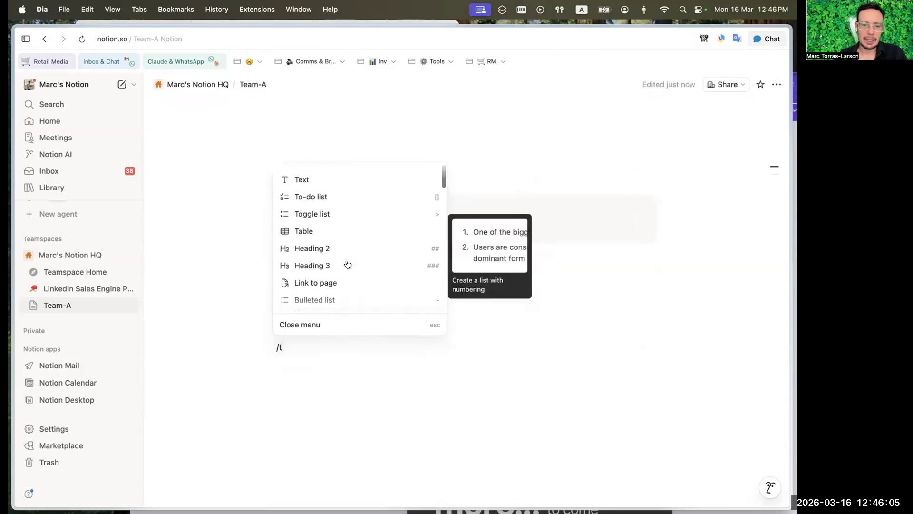
type("t")
key("BackSpace")
type("og")
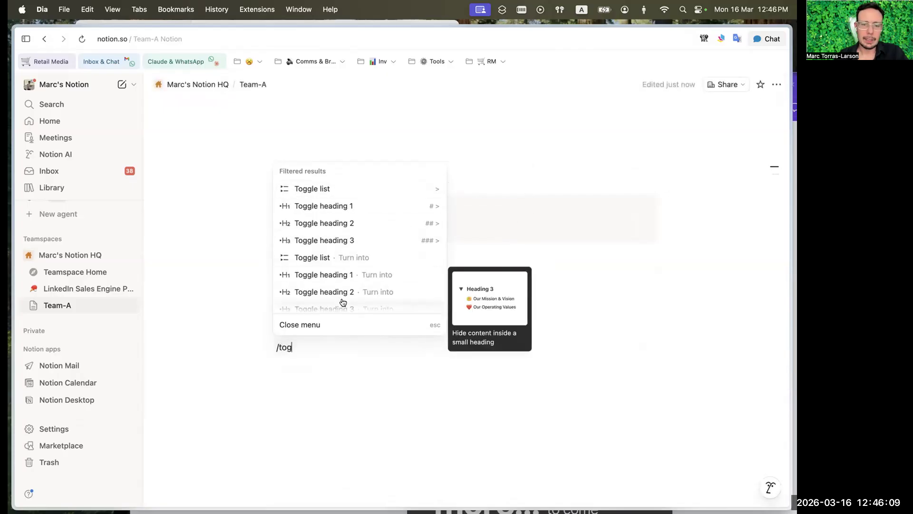
scroll(343, 302, "down", 1)
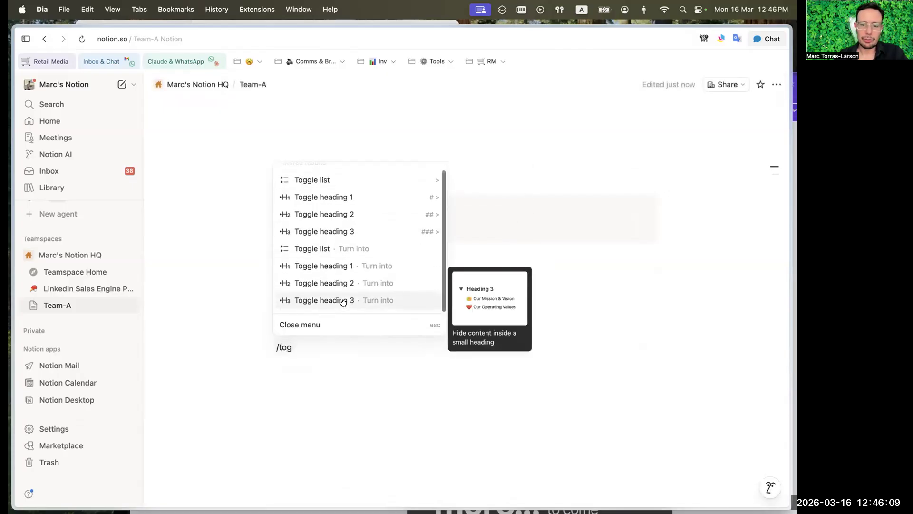
left_click(345, 301)
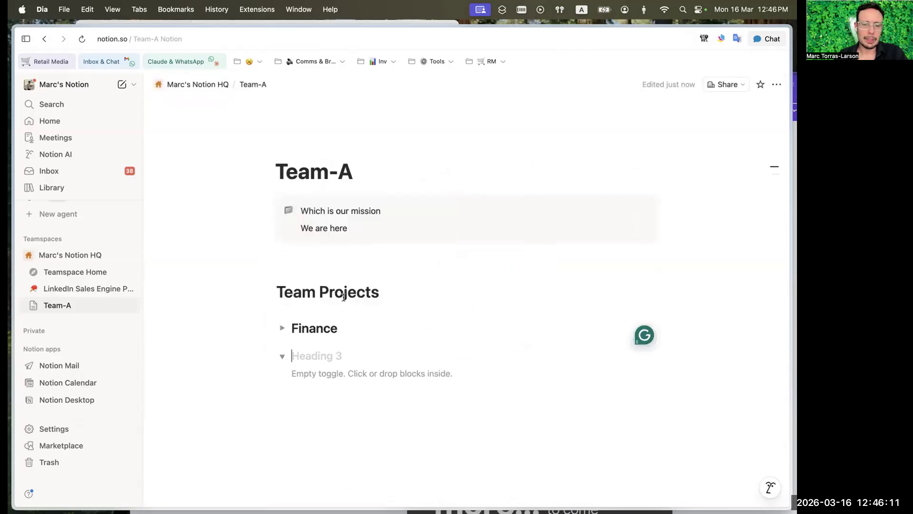
type("Environmental Impact")
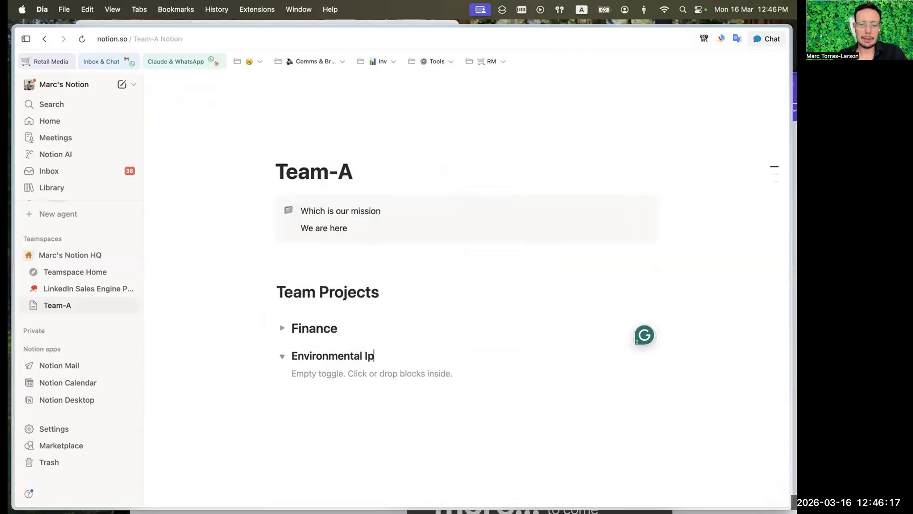
Expand the Environmental Impact toggle heading and add a nested toggle named "afdaf" inside it.
left_click(265, 355)
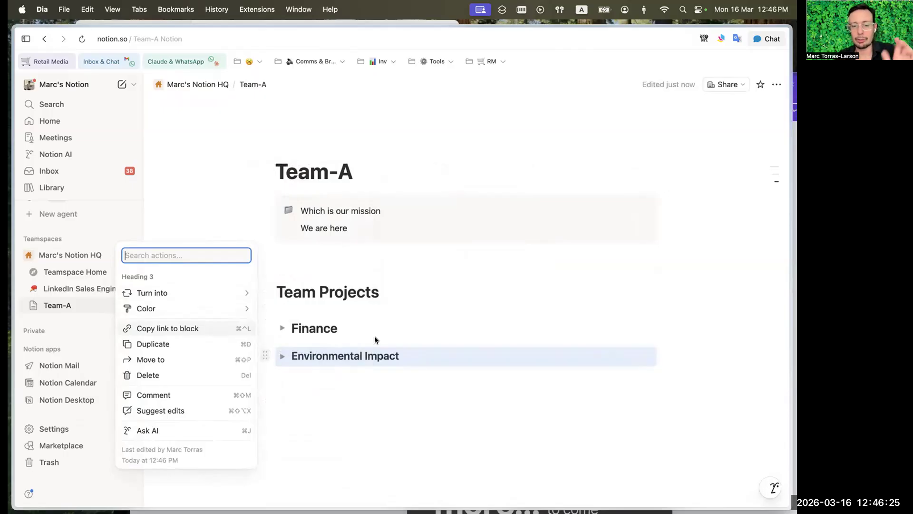
key("Escape")
left_click(298, 380)
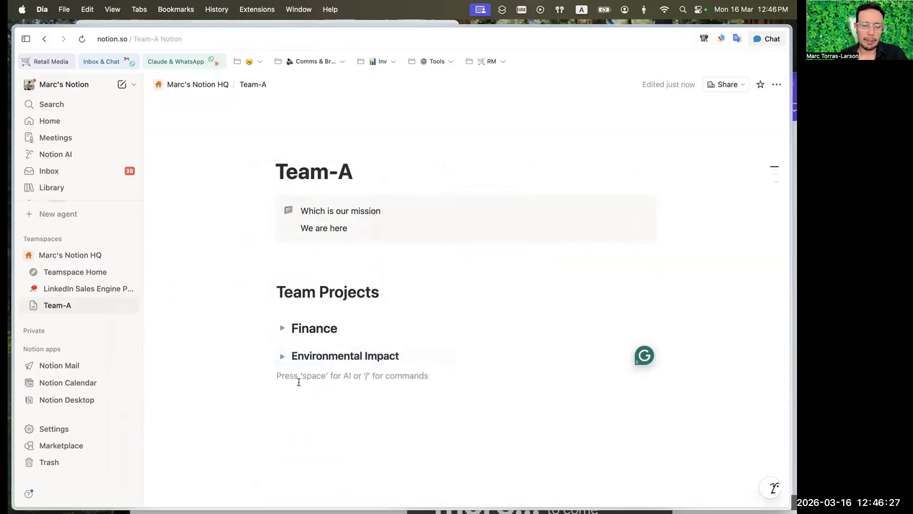
key("Return")
left_click(282, 356)
left_click(333, 372)
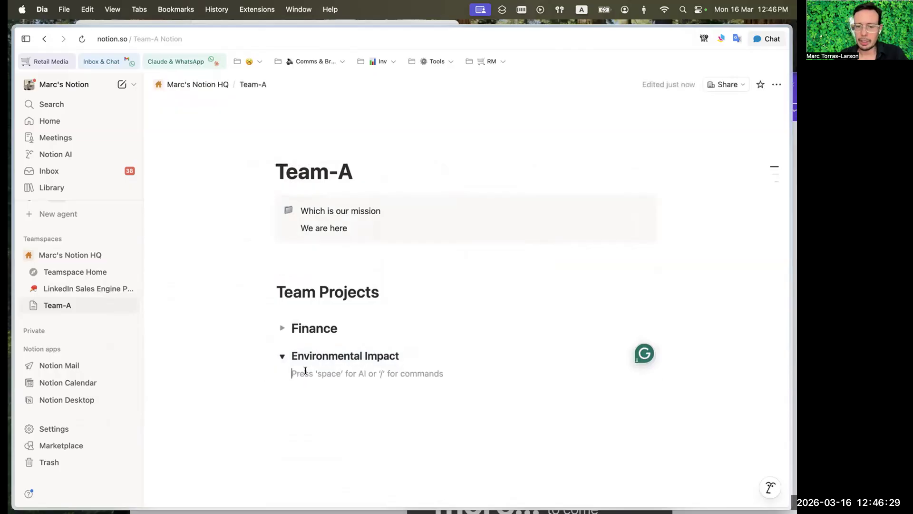
type("> afdaf")
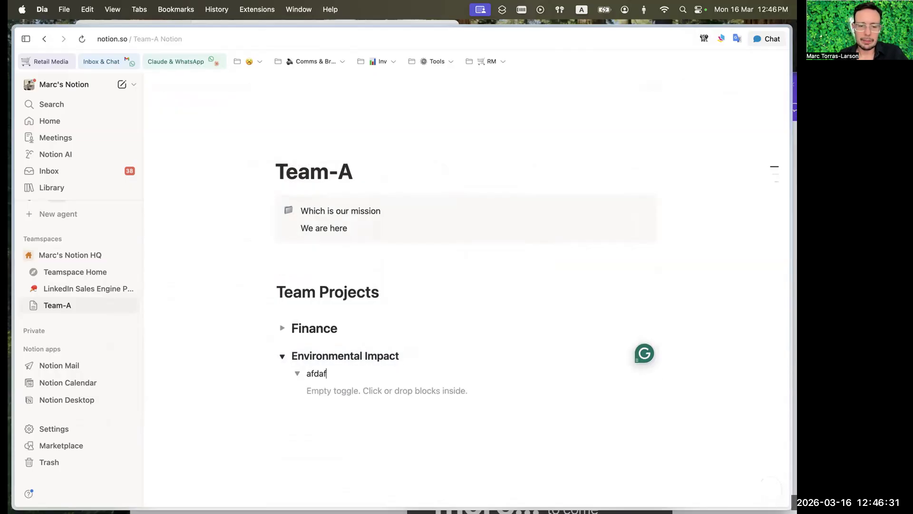
Add two more nested toggles, "afdf" and "afafd", below "afdaf" under Environmental Impact.
key("Return")
type("afdf")
left_click(298, 390)
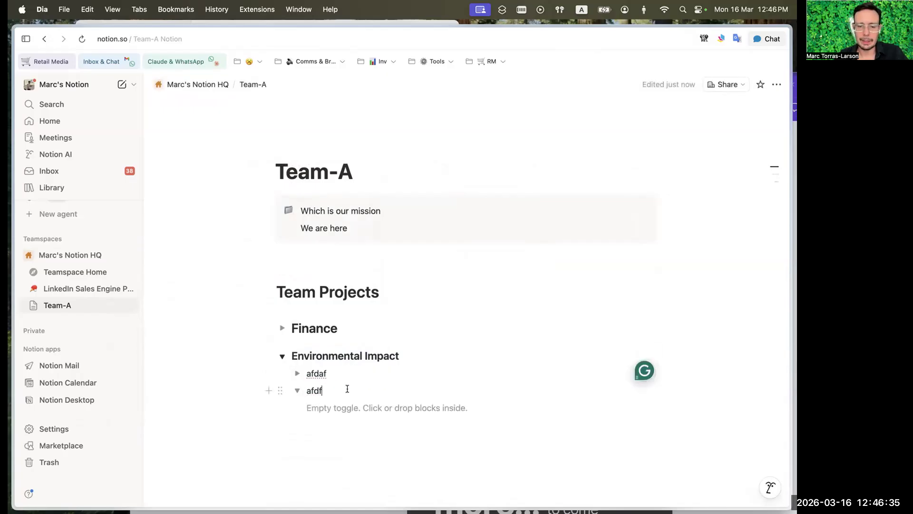
left_click(298, 391)
key("Return")
type("afafd")
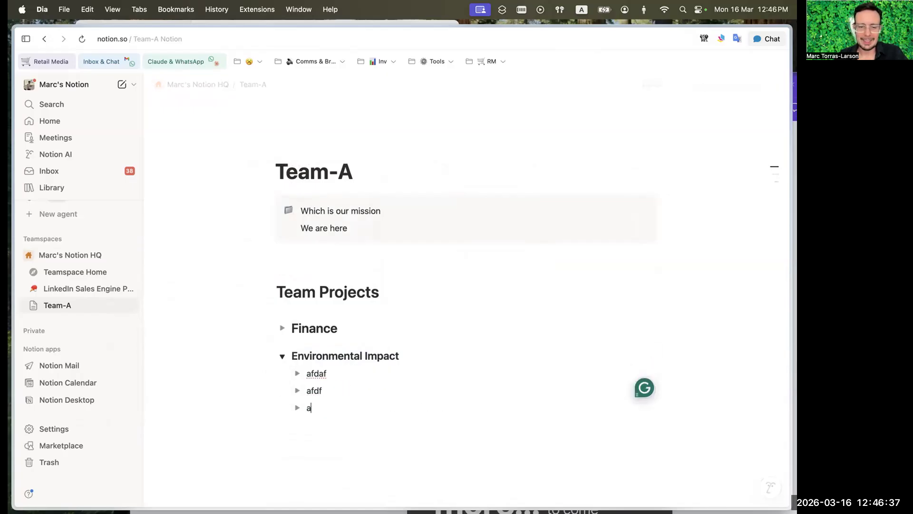
Create a subpage titled "Deep Dive on financials Reef" inside the "afafd" toggle.
left_click(297, 408)
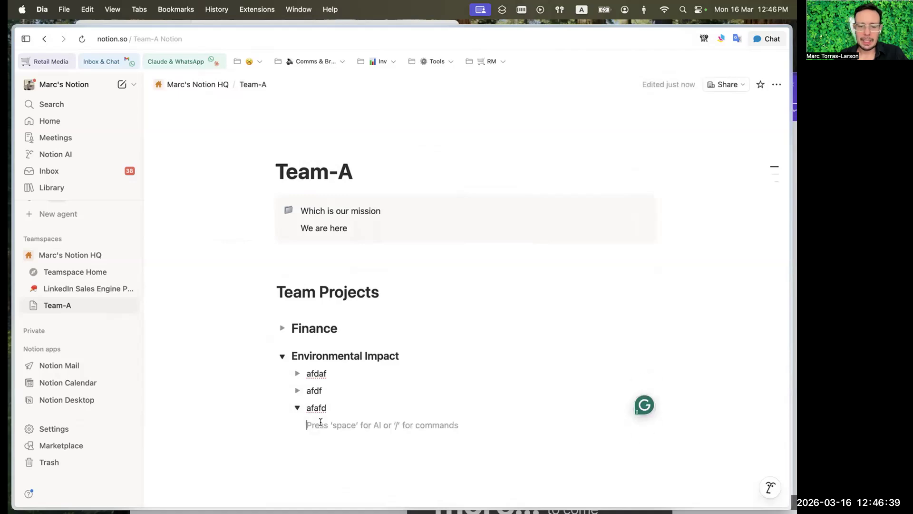
type("/page")
key("Return")
type("Deep ")
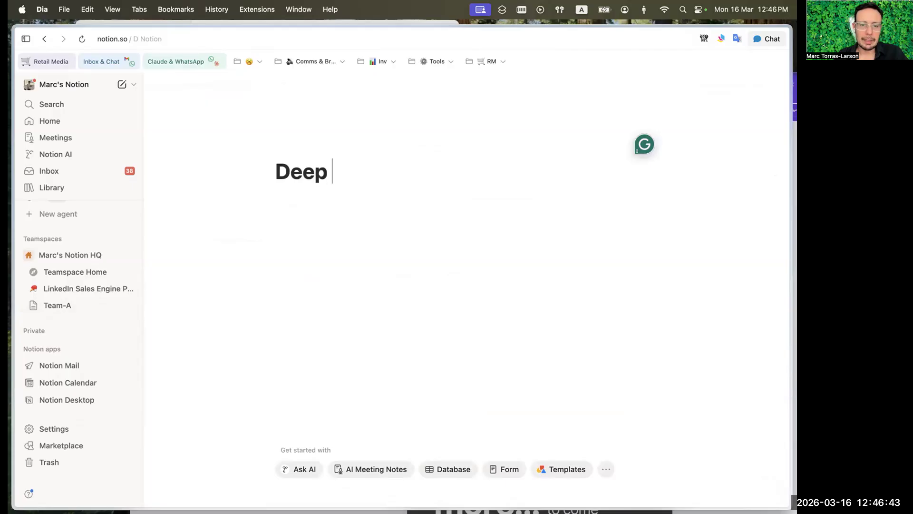
type("Dive on financ")
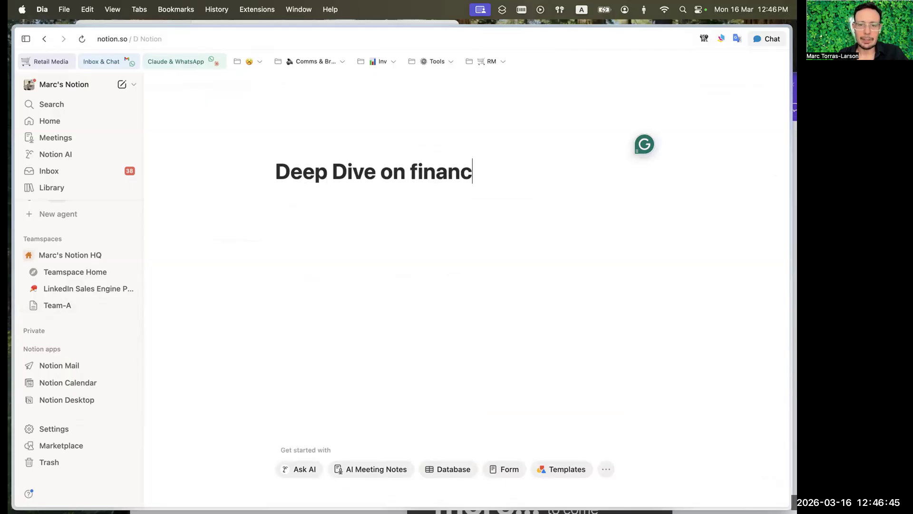
type("ials")
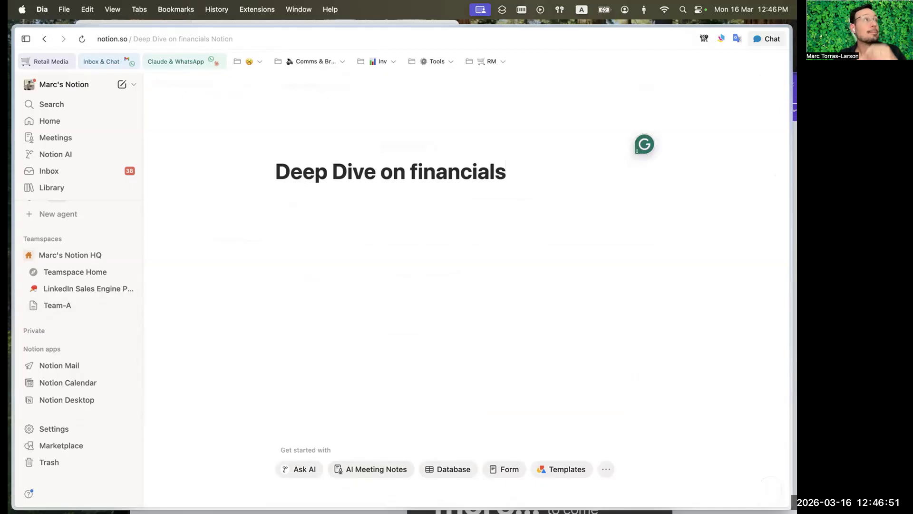
type(" Reef")
key("Return")
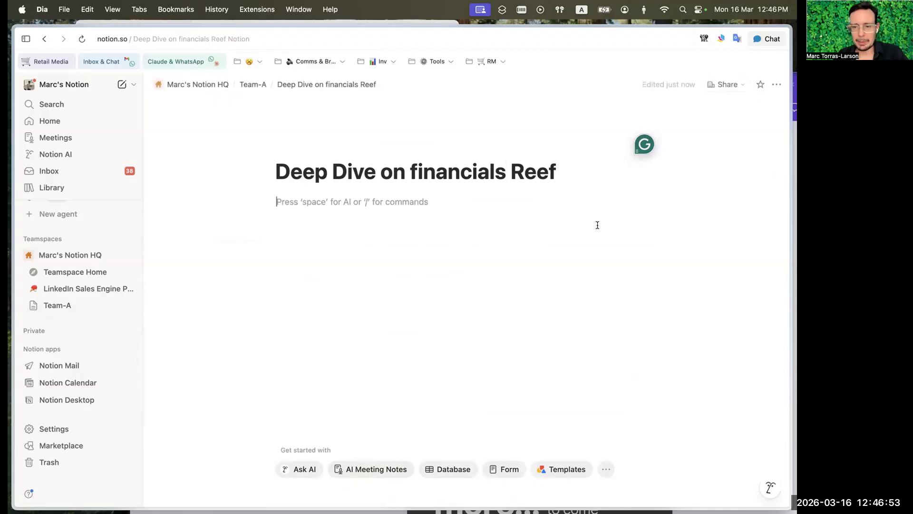
left_click_drag(564, 167, 261, 176)
left_click(373, 230)
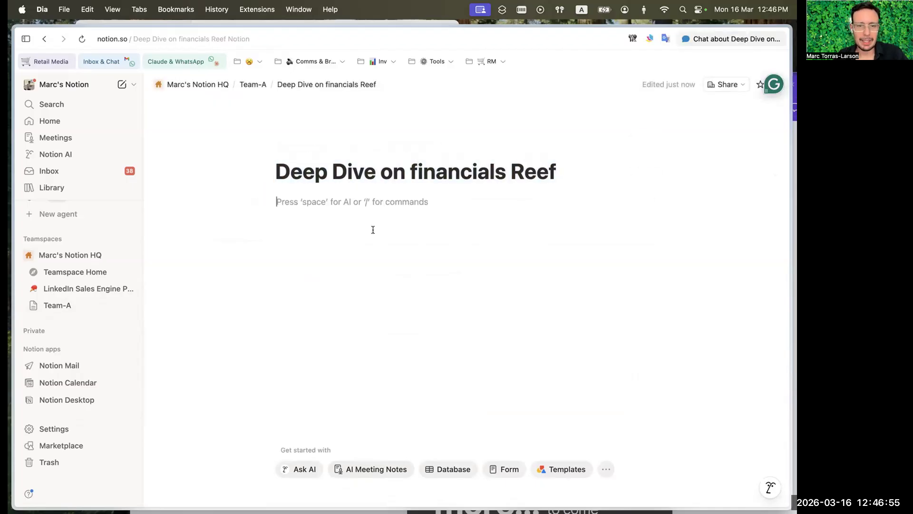
Return to the Team-A page, search the workspace for "Reef" and open the Team-A result.
left_click(251, 85)
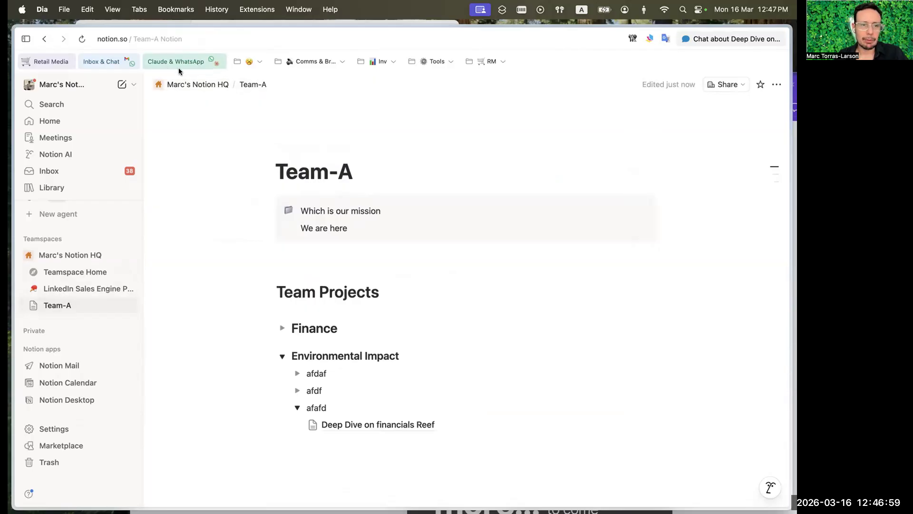
left_click(159, 84)
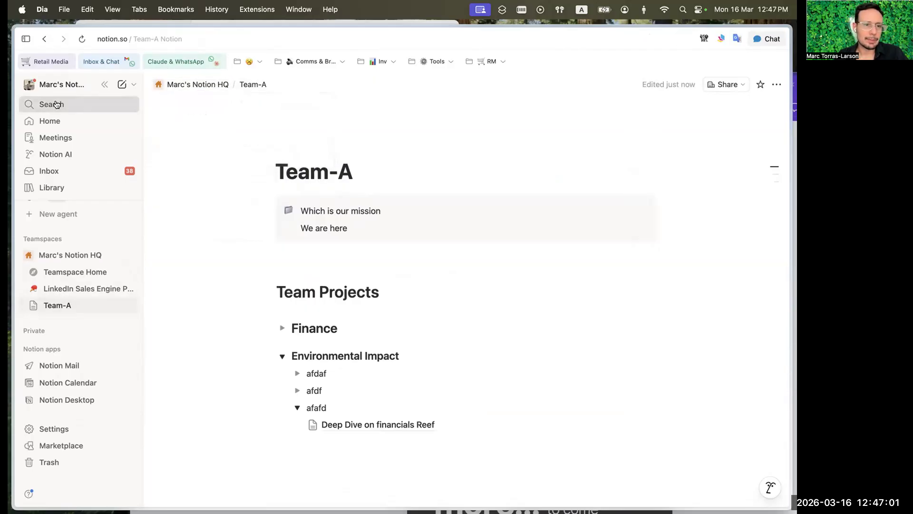
left_click(54, 104)
type("Reef")
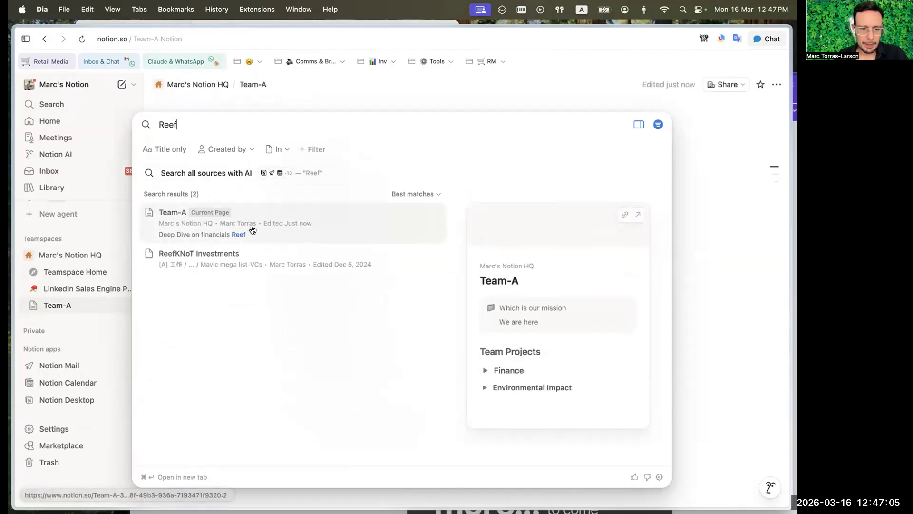
left_click(265, 231)
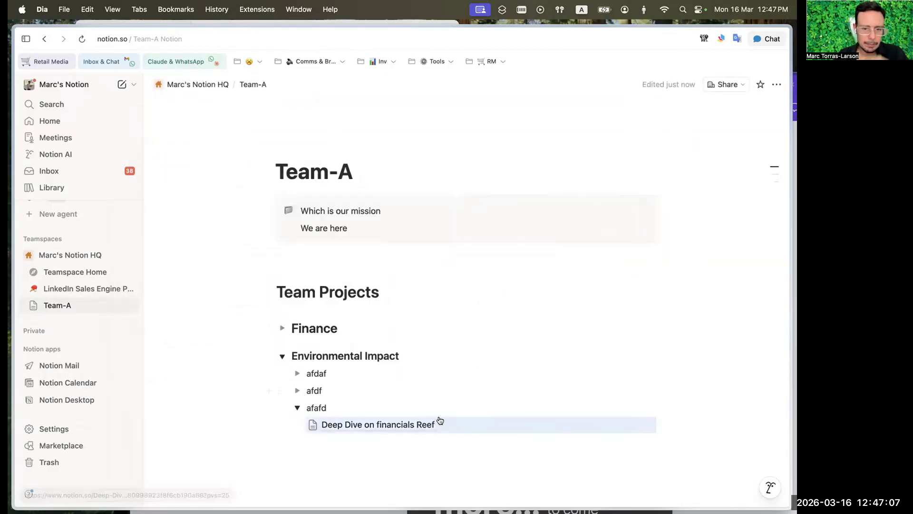
Open the "Deep Dive on financials Reef" subpage and insert a simple table in its body.
mouse_move(386, 424)
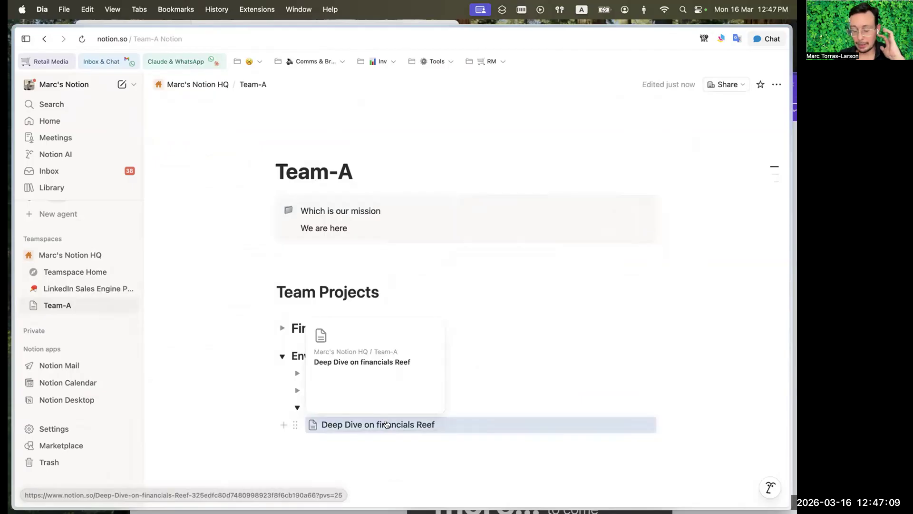
left_click(353, 424)
left_click(330, 229)
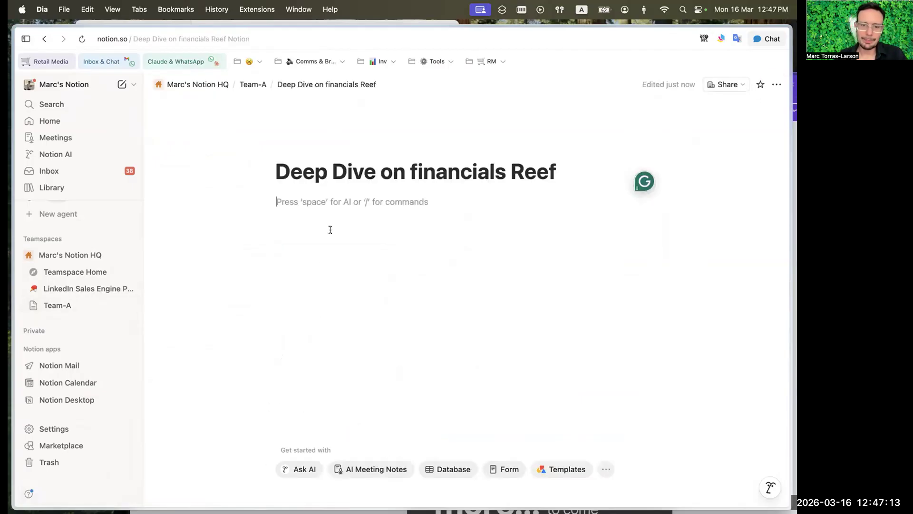
type("/tab")
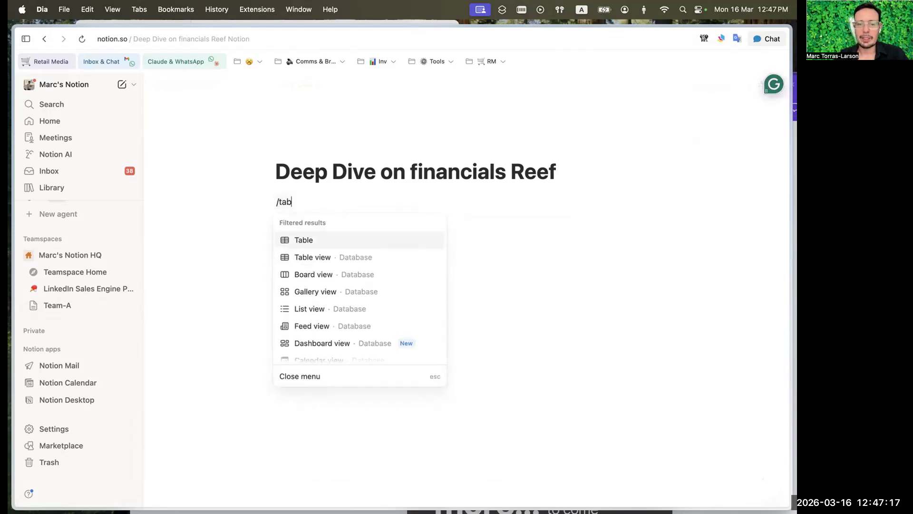
scroll(332, 276, "down", 1)
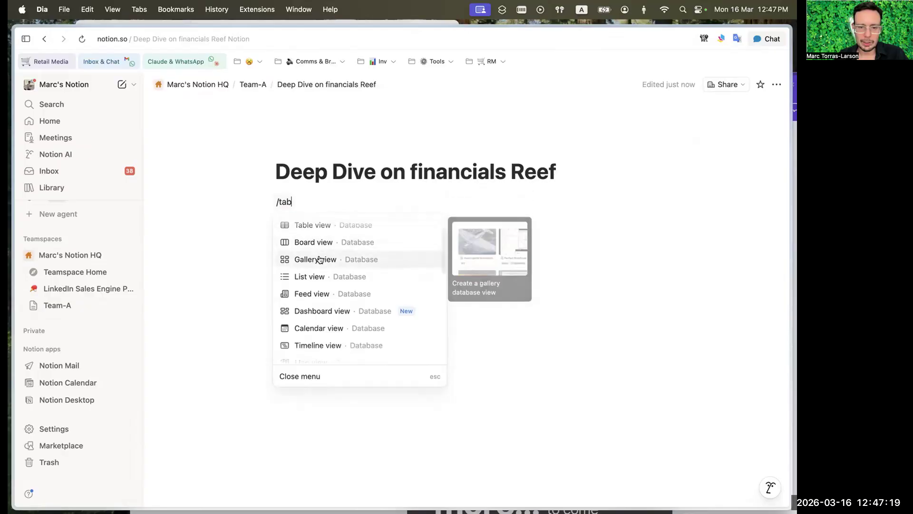
scroll(333, 254, "up", 1)
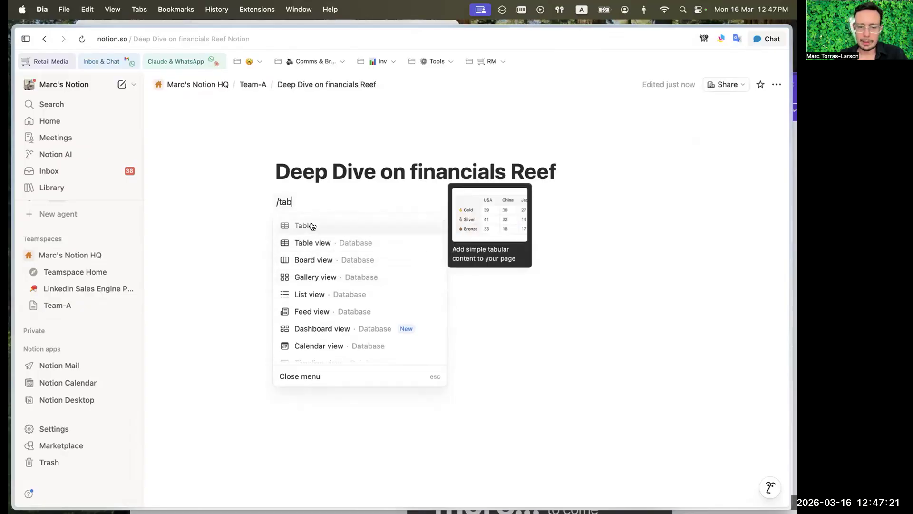
left_click(313, 226)
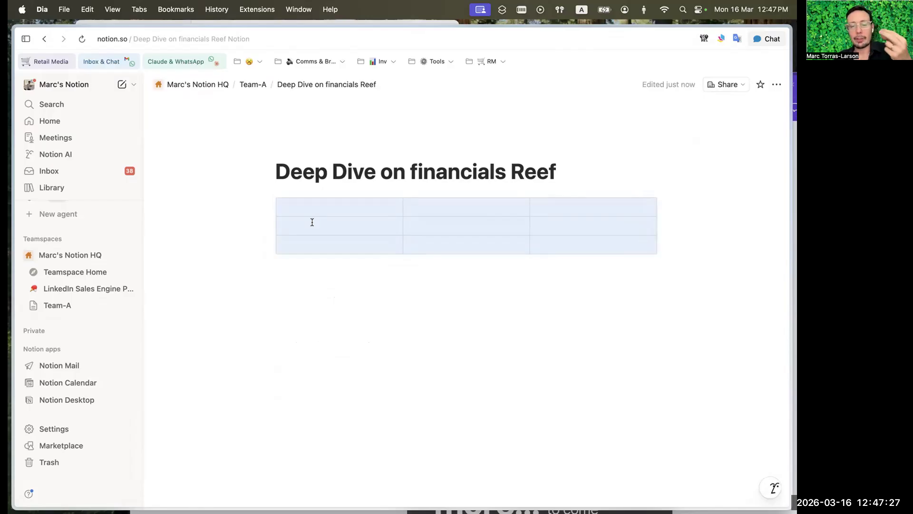
Enter "Subprojects" in the first cell of the table's top row.
left_click(267, 207)
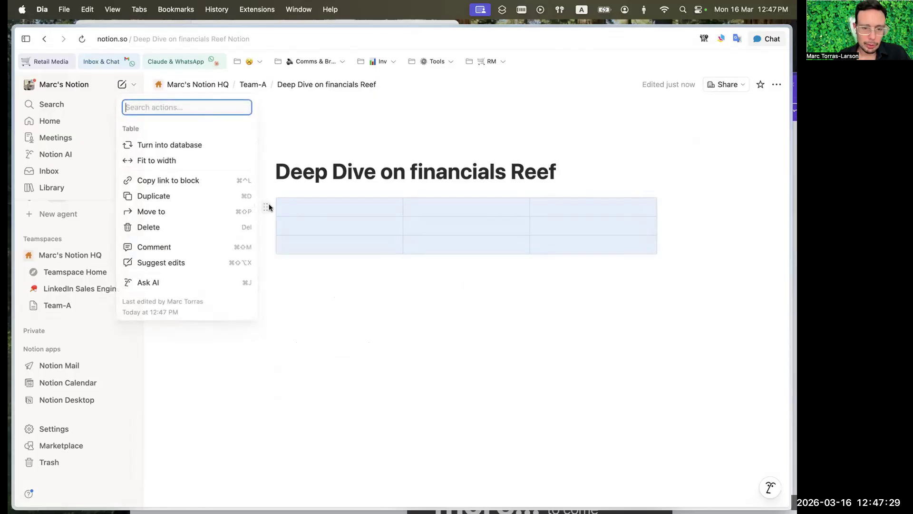
left_click(310, 206)
left_click(316, 206)
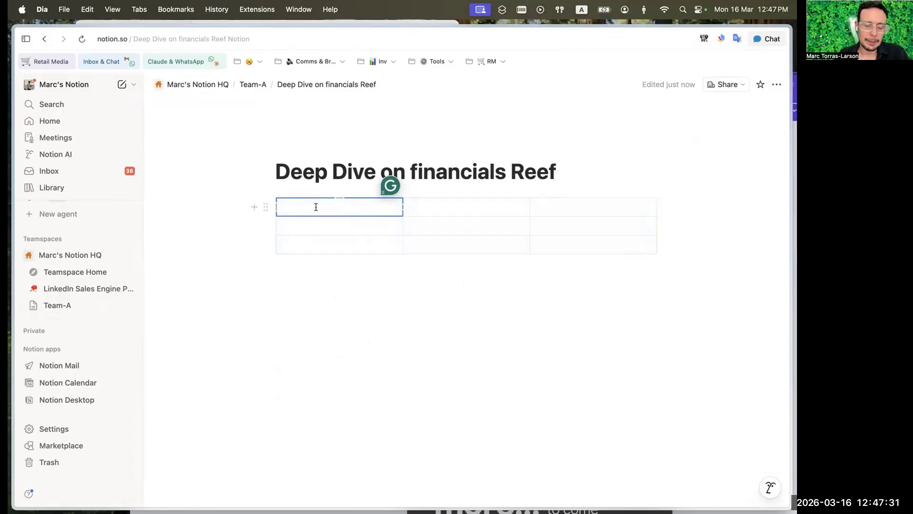
type("A")
key("BackSpace")
type("Fil")
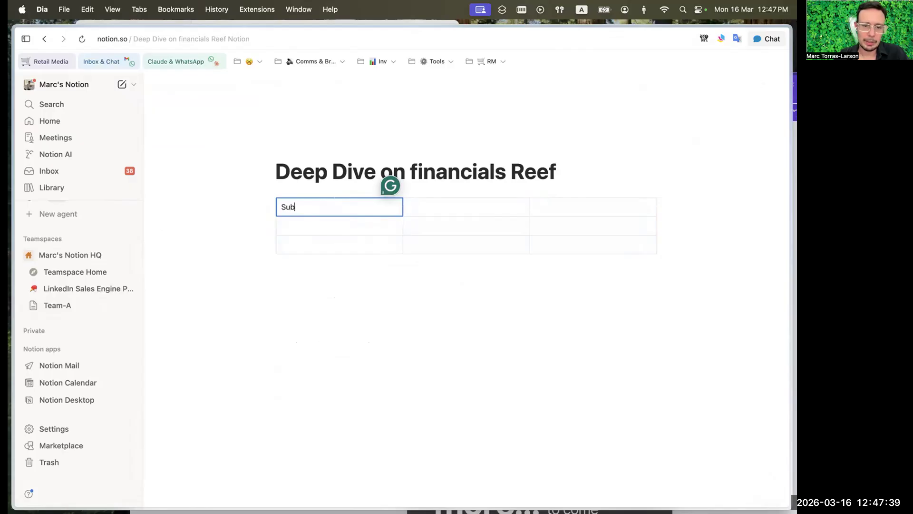
type("projects")
Enter "Deadlines" in the second cell of the top row and move on to the third cell.
left_click(501, 192)
key("Return")
type("Dea")
key("BackSpace")
key("BackSpace")
key("BackSpace")
key("BackSpace")
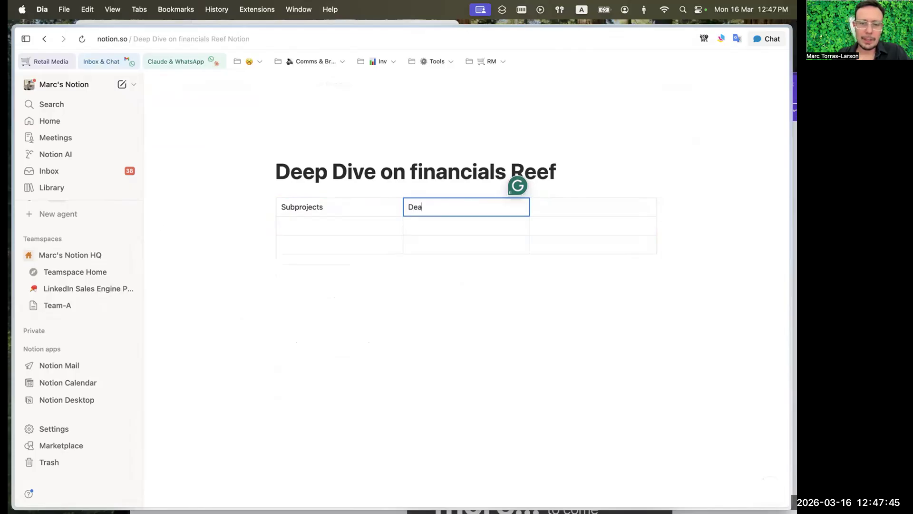
type("Deadlines")
left_click(564, 207)
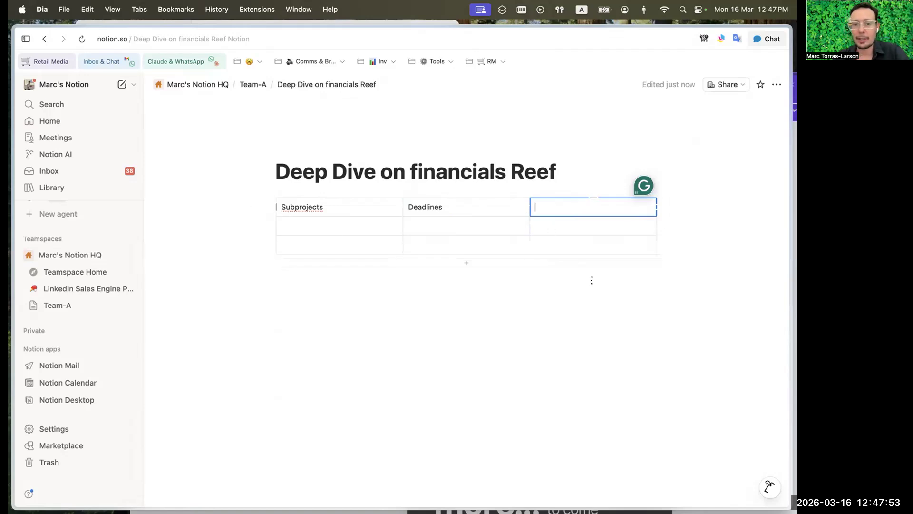
Turn the table's first row into a header row.
left_click(290, 207)
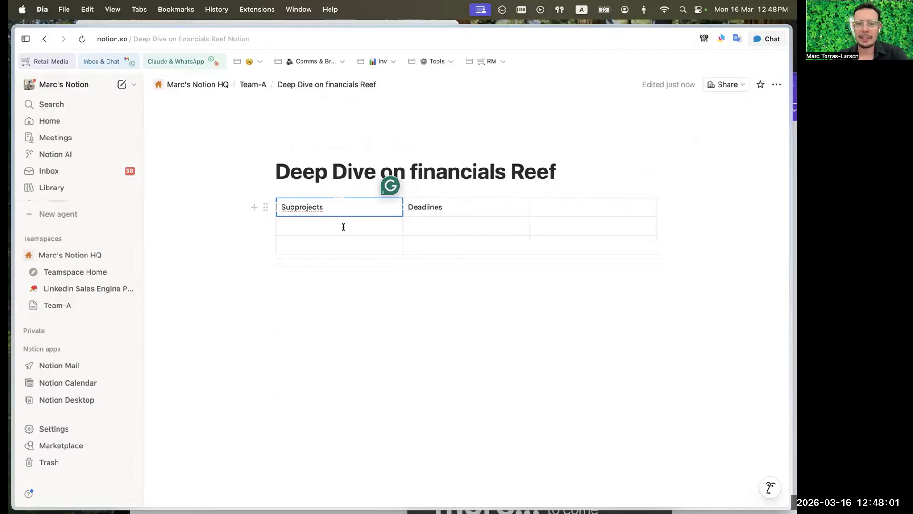
left_click(263, 206)
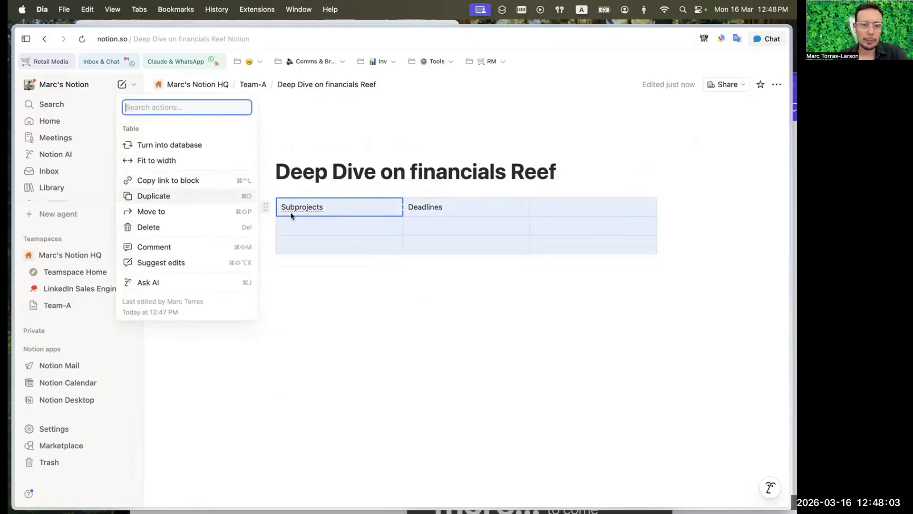
left_click(290, 212)
left_click(279, 206)
left_click(276, 206)
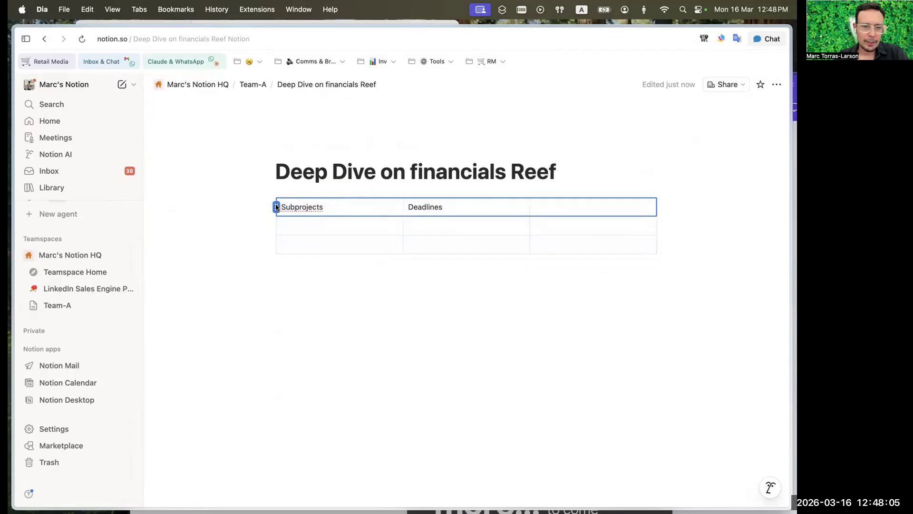
left_click(409, 237)
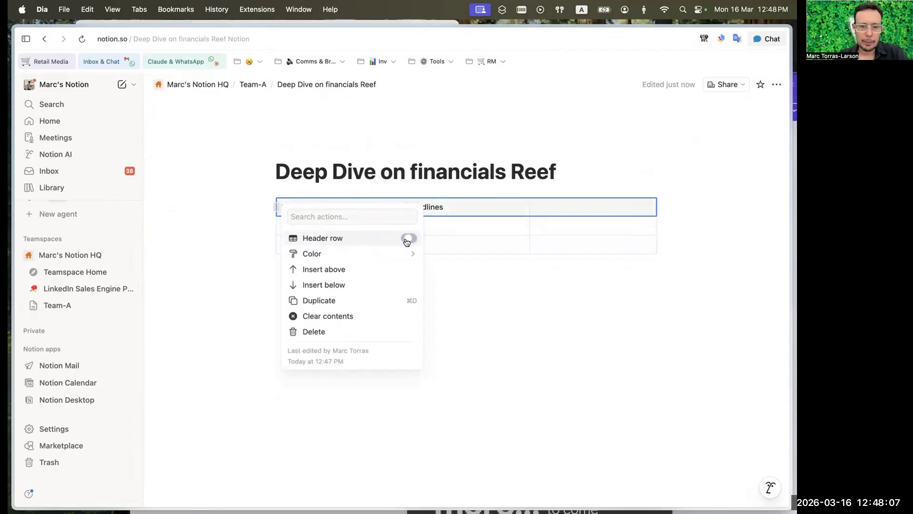
left_click(454, 352)
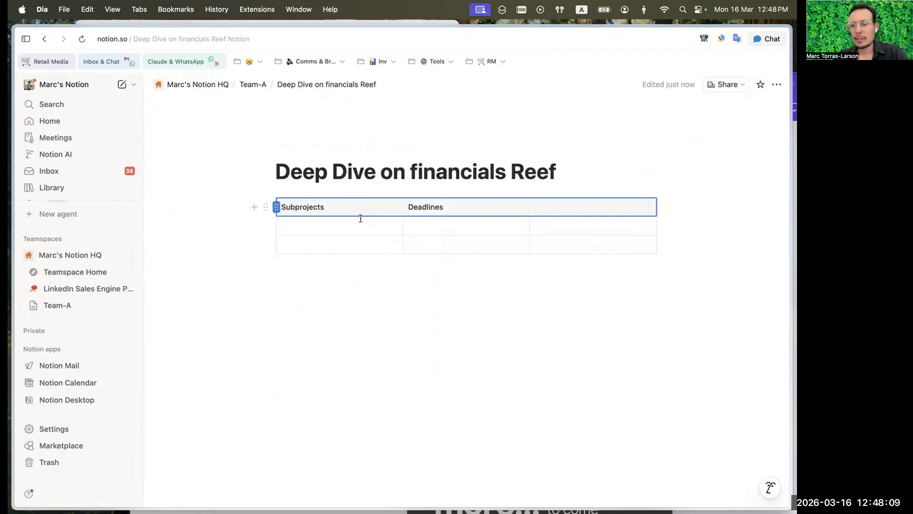
Turn the simple Subprojects and Deadlines table into a database.
left_click(277, 207)
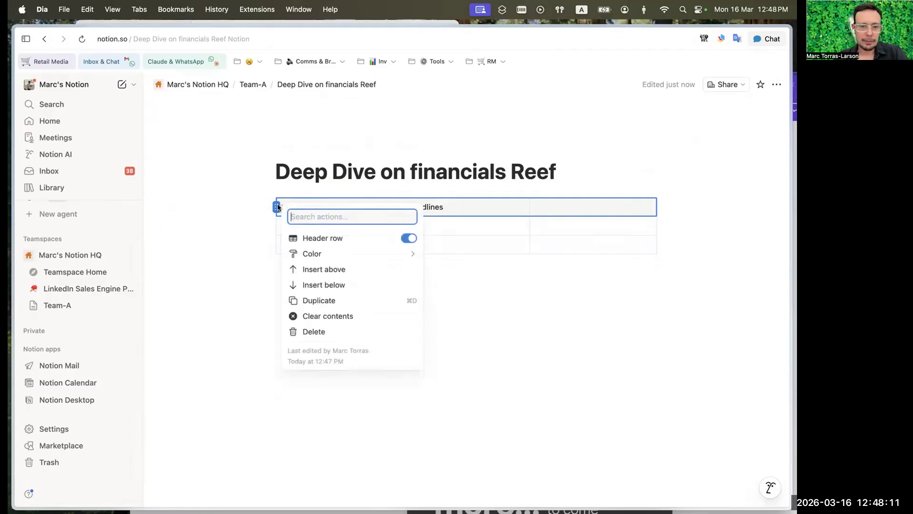
left_click(266, 203)
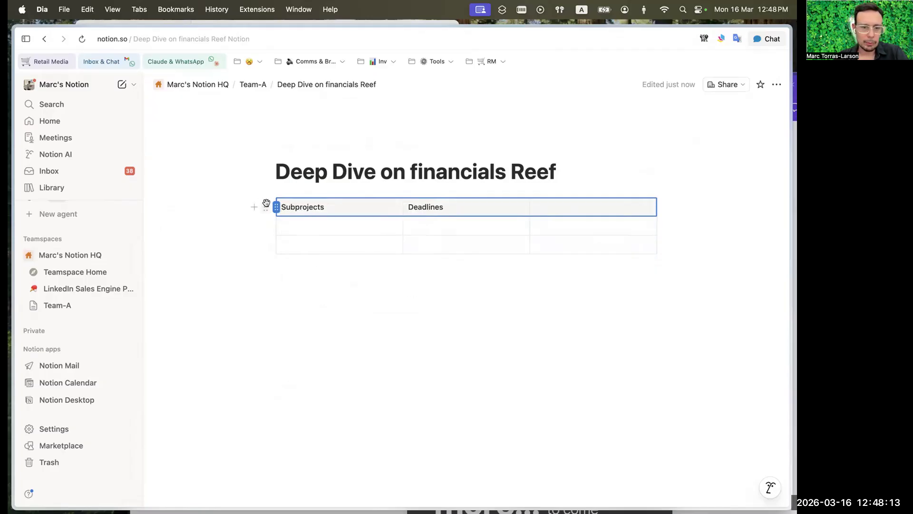
left_click(266, 204)
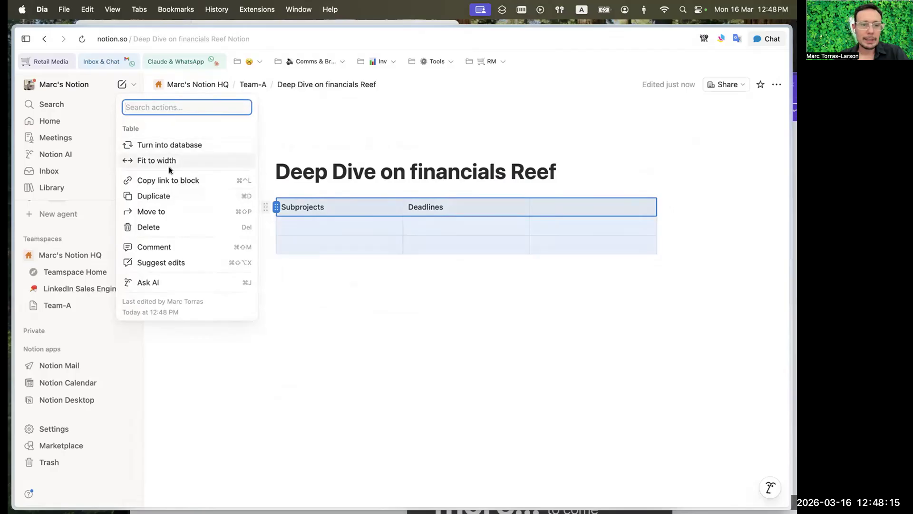
left_click(180, 145)
left_click(438, 310)
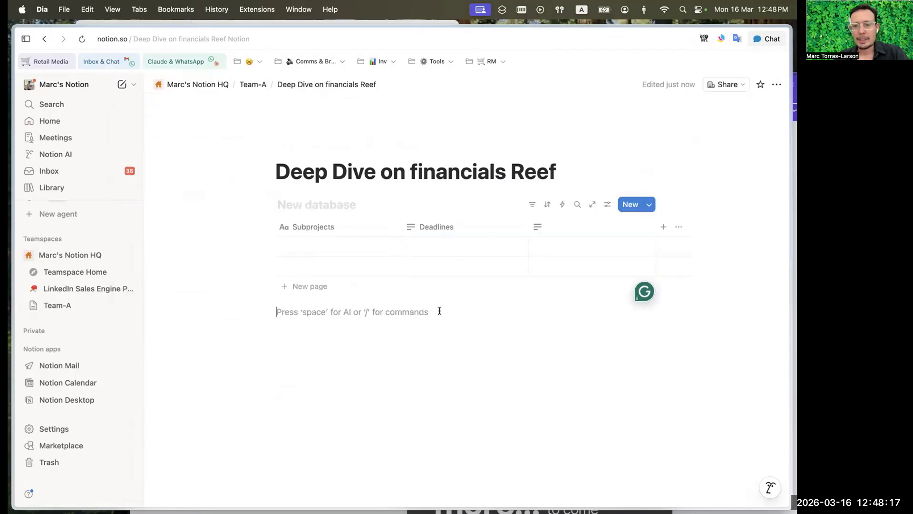
Name the first two subproject entries A and B, and add a third entry named C.
left_click(334, 240)
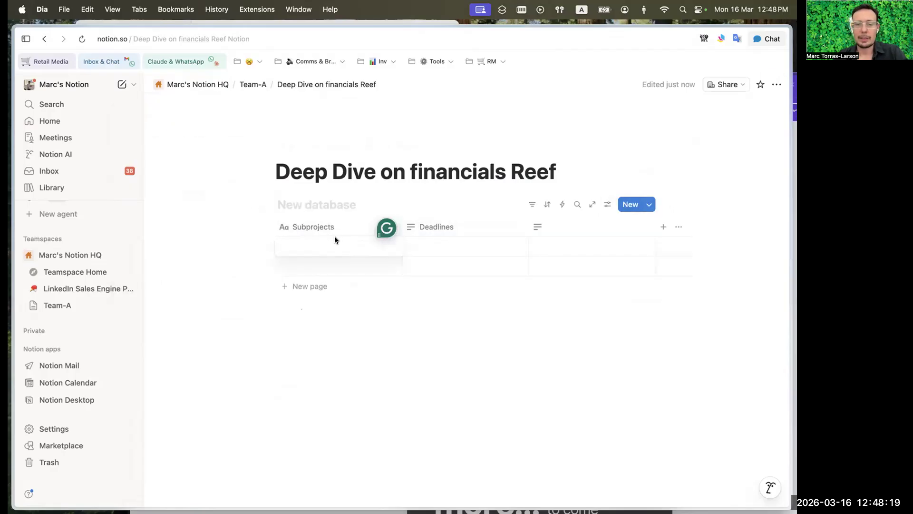
type("A")
key("Escape")
left_click(328, 260)
type("B")
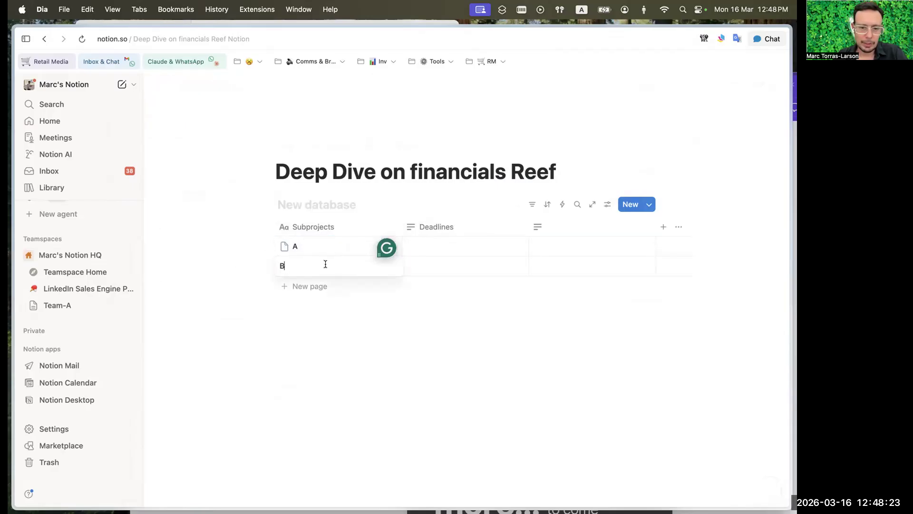
key("Escape")
left_click(308, 286)
type("C")
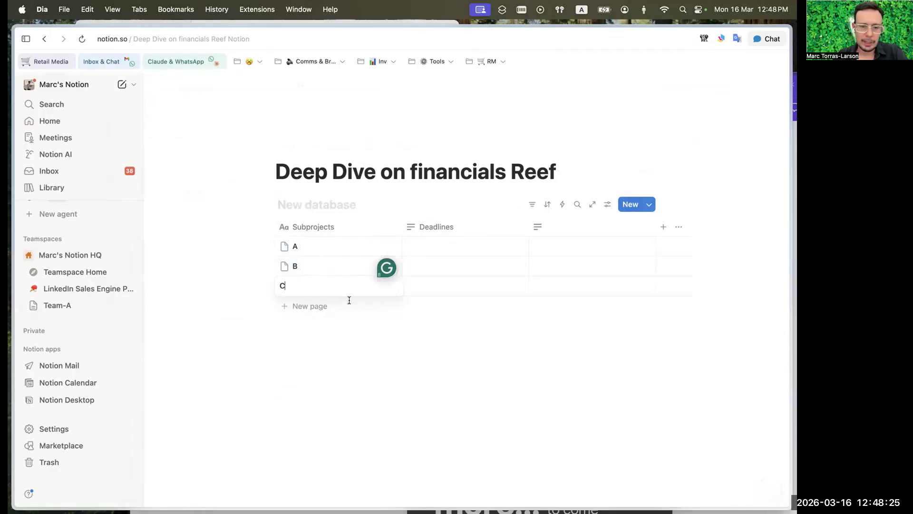
key("Escape")
Change the Deadlines property type to Date.
left_click(442, 224)
mouse_move(435, 268)
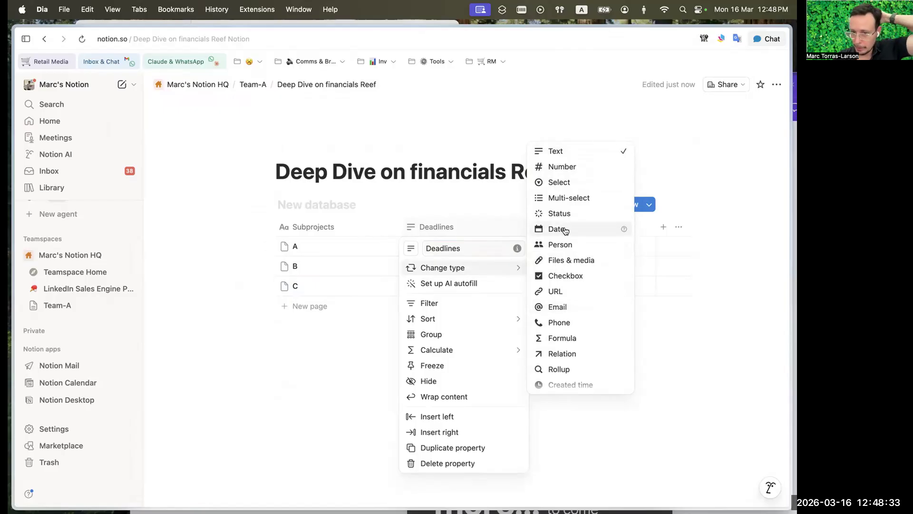
left_click(565, 229)
Set the deadlines to March 17, 2026 for A, March 27, 2026 for B and March 26, 2026 for C.
left_click(435, 243)
left_click(451, 331)
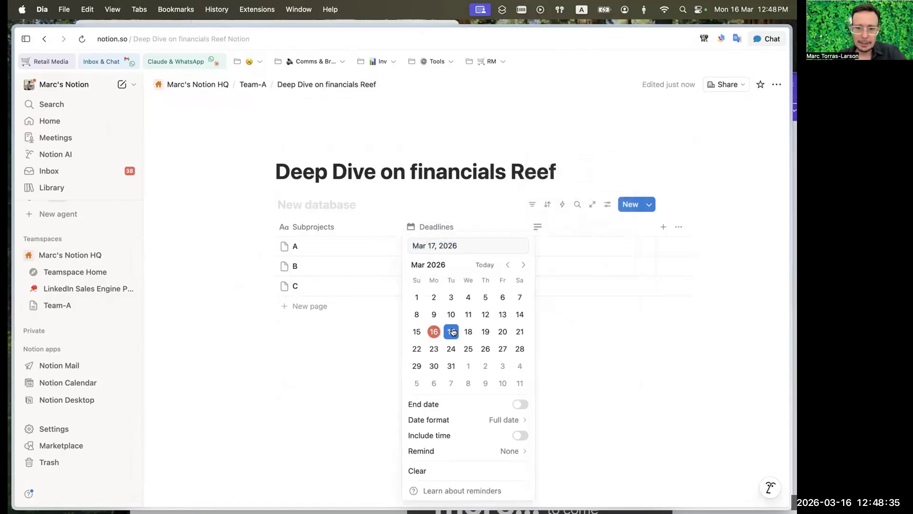
left_click(587, 291)
left_click(475, 265)
left_click(503, 349)
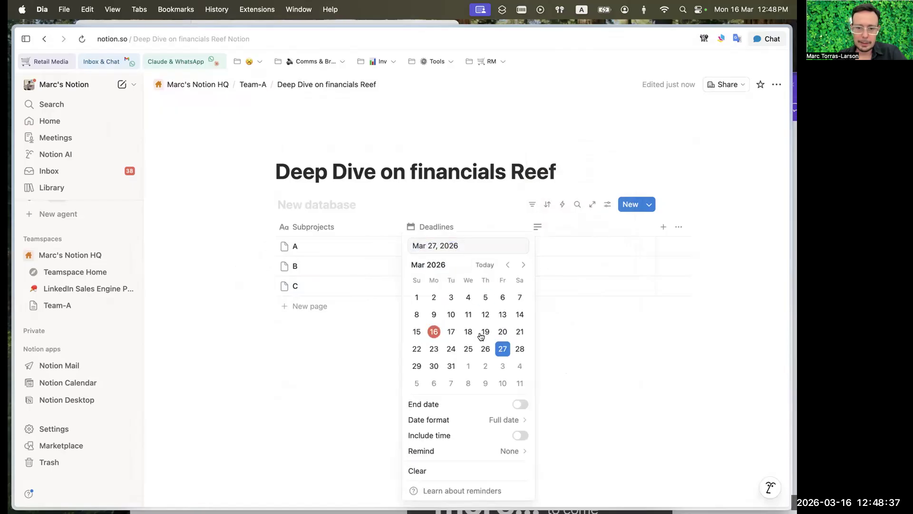
left_click(380, 354)
left_click(438, 286)
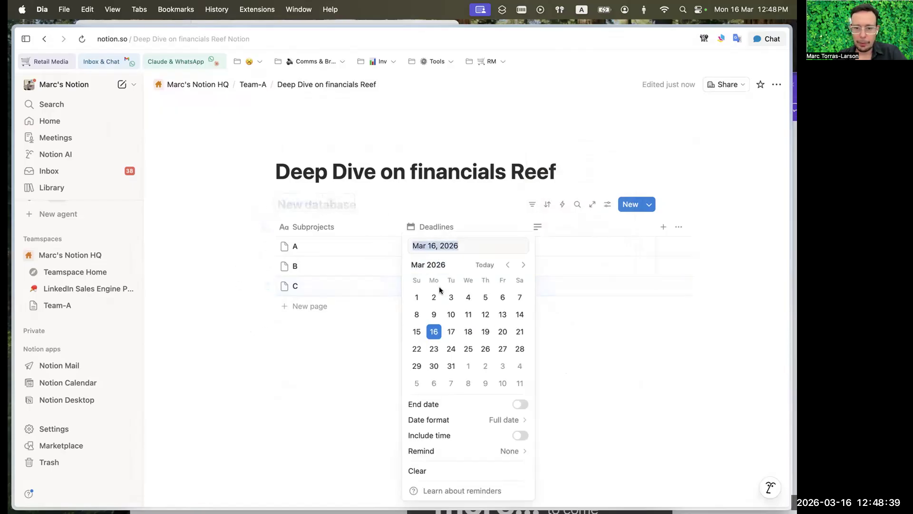
left_click(486, 347)
left_click(365, 353)
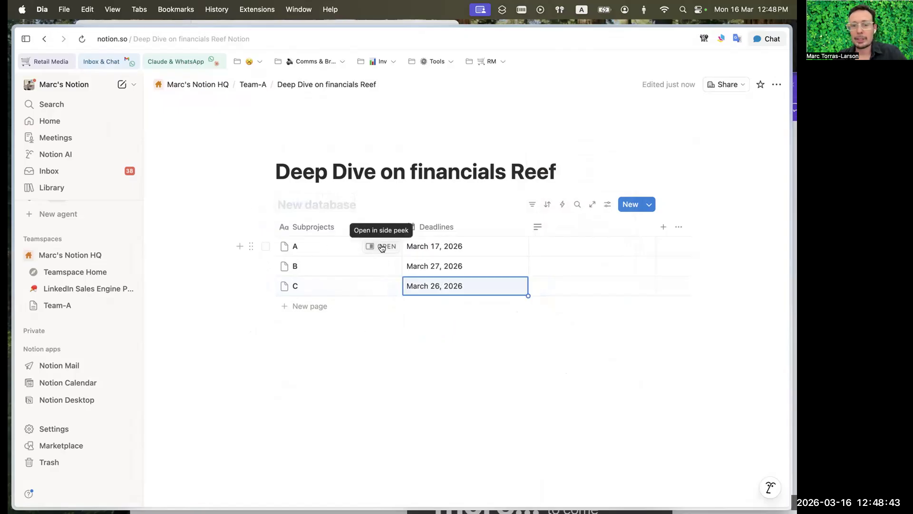
Open subproject A's page in side peek, enter "afdafda" in its body and close it.
left_click(382, 247)
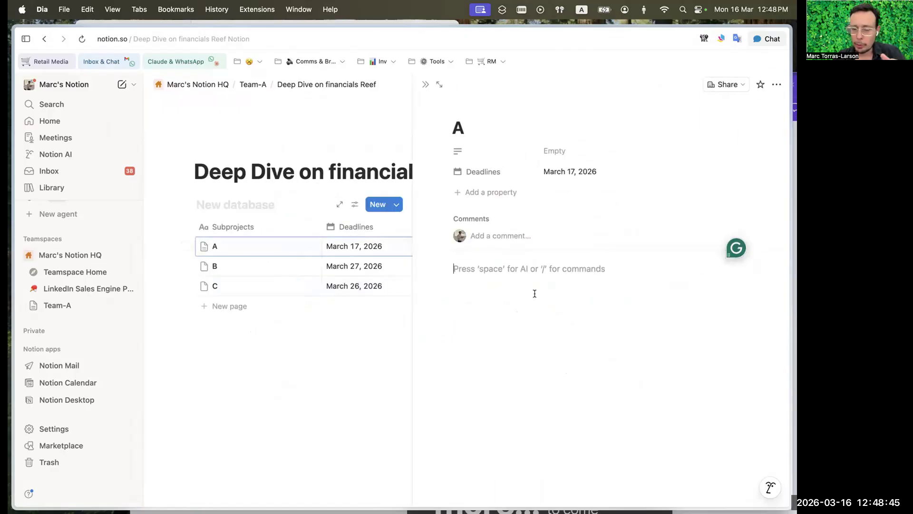
type("afdafda")
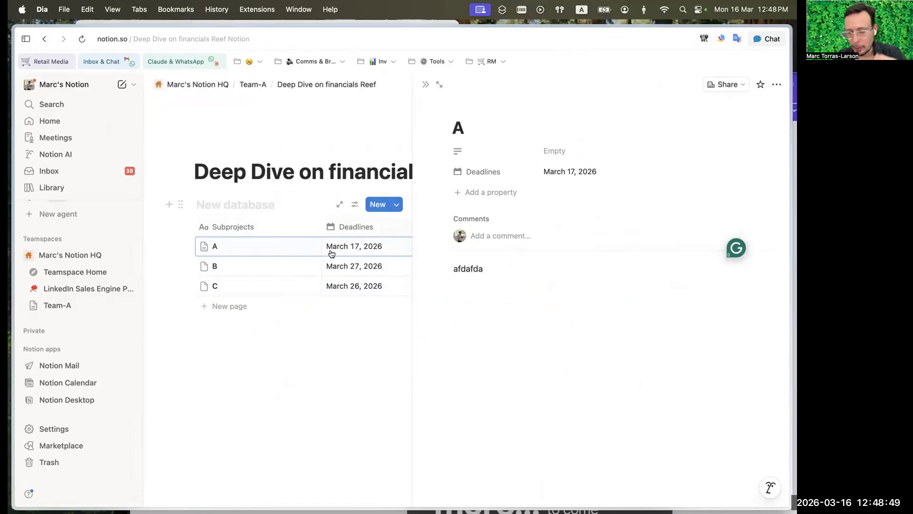
left_click(383, 334)
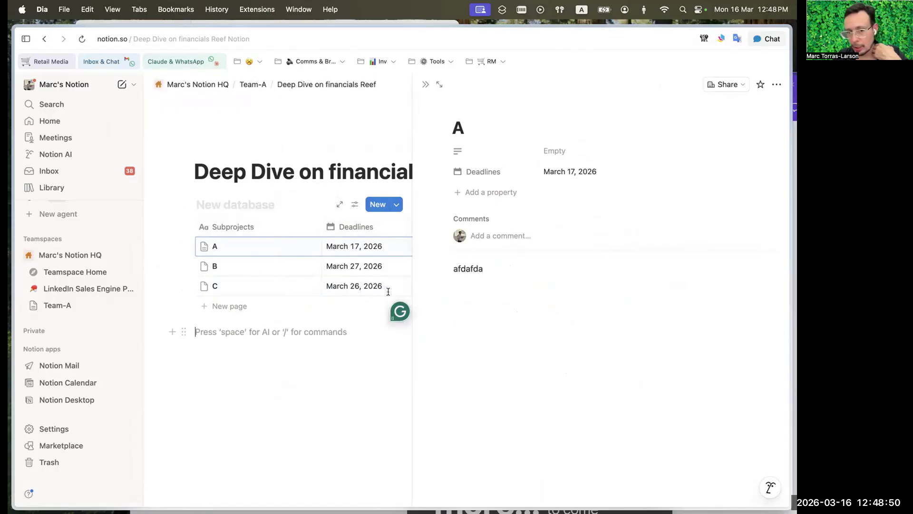
left_click(425, 84)
Narrow the Subprojects column and change the unnamed third property's type to Number.
left_click_drag(402, 226, 369, 226)
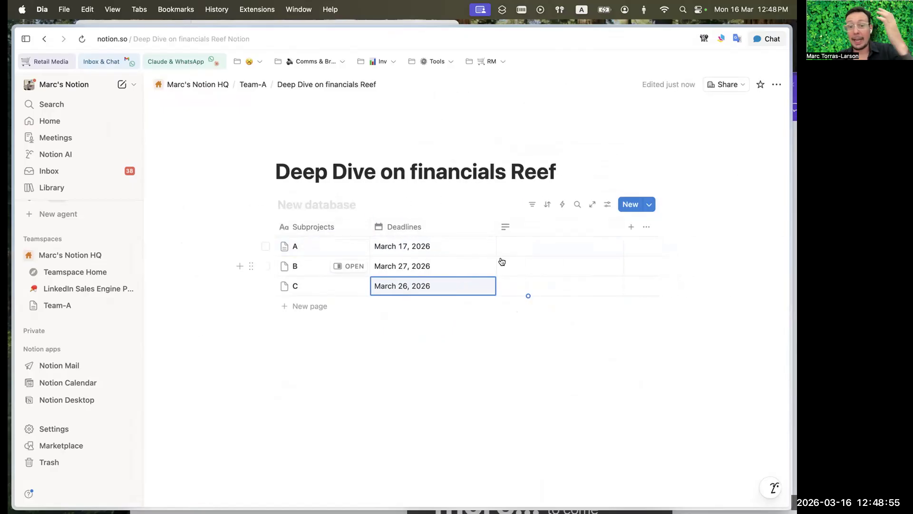
left_click(537, 227)
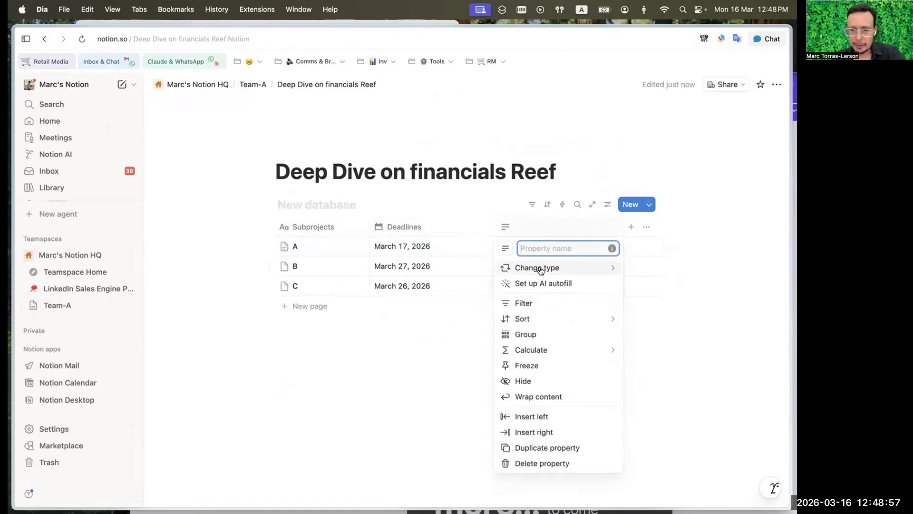
mouse_move(537, 267)
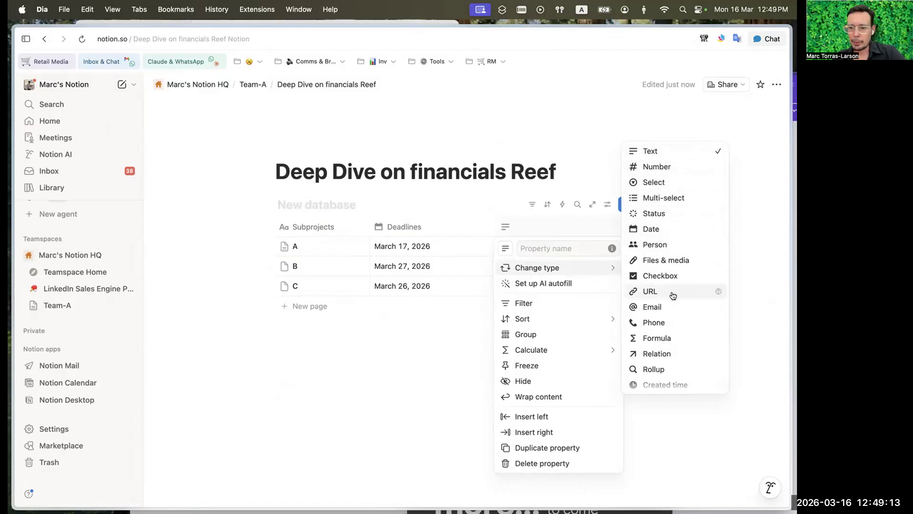
left_click(666, 337)
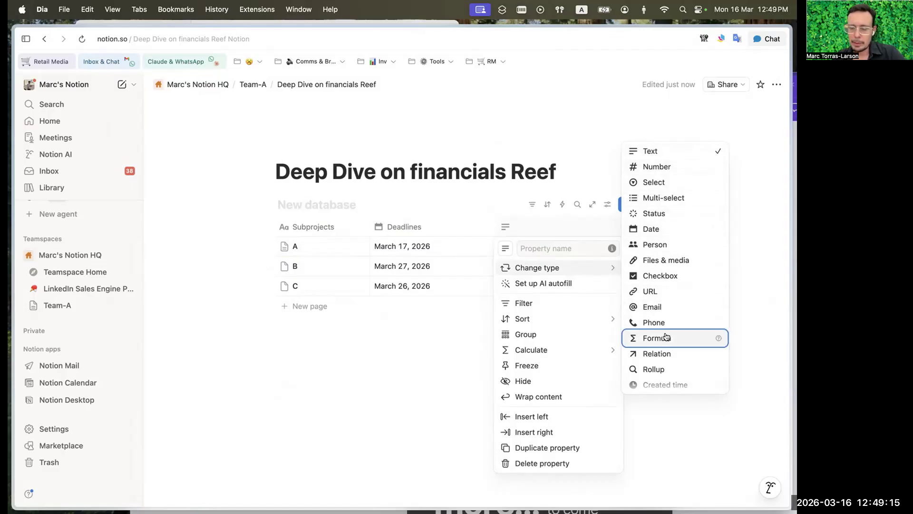
scroll(673, 350, "down", 3)
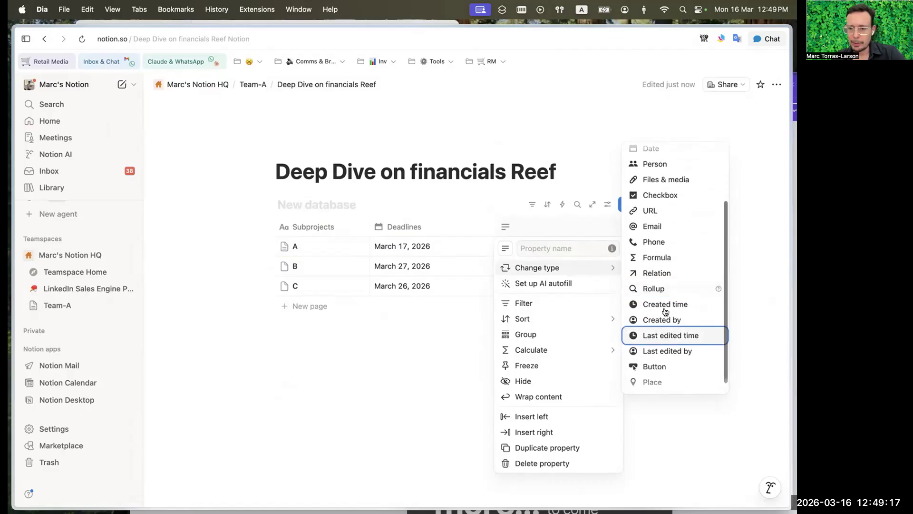
scroll(675, 295, "up", 3)
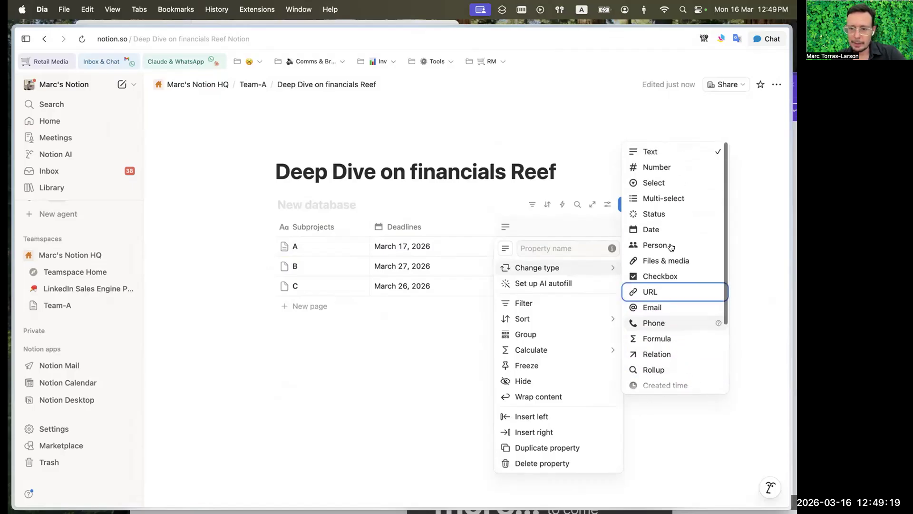
left_click(655, 167)
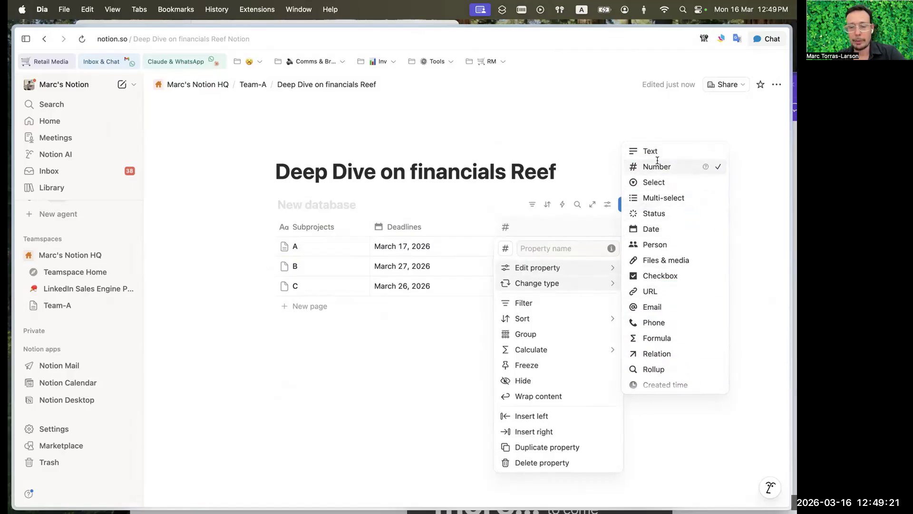
Enter 100, 150 and 200 in the number column for A, B and C, and narrow that column.
left_click(548, 246)
type("100")
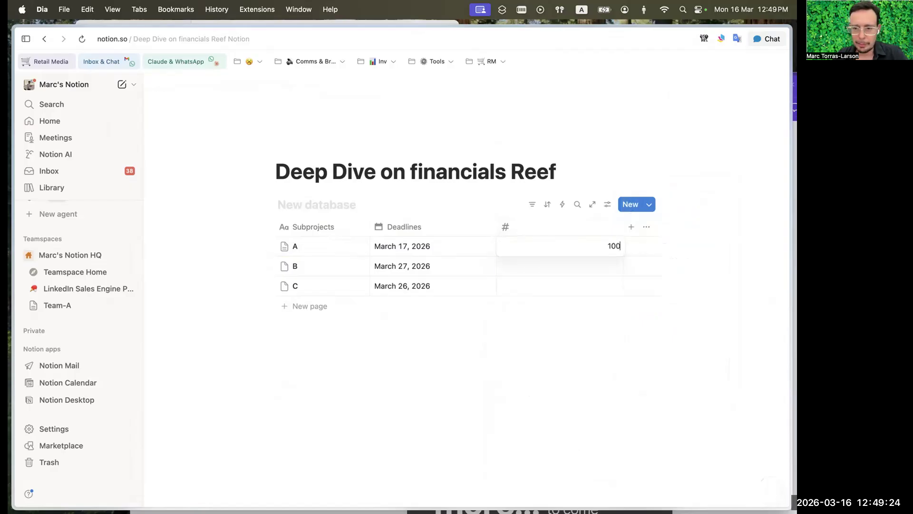
key("Return")
type("150")
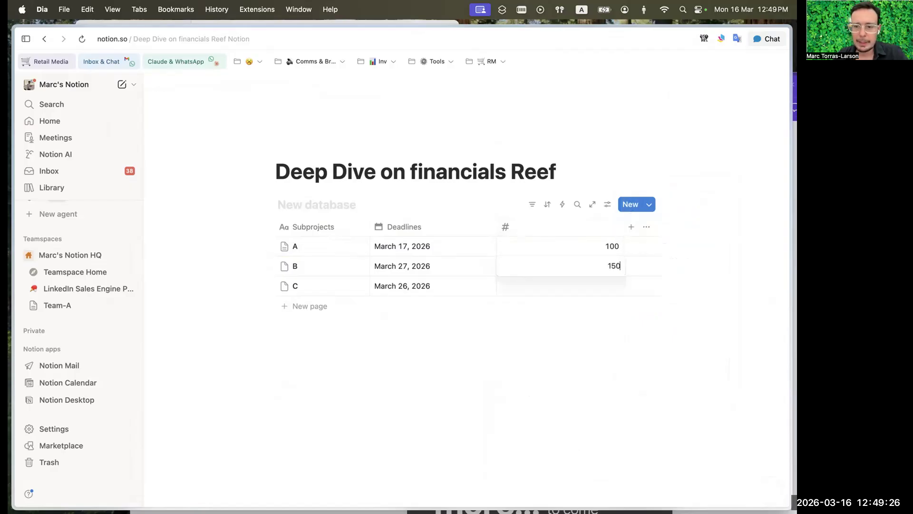
key("Return")
type("2")
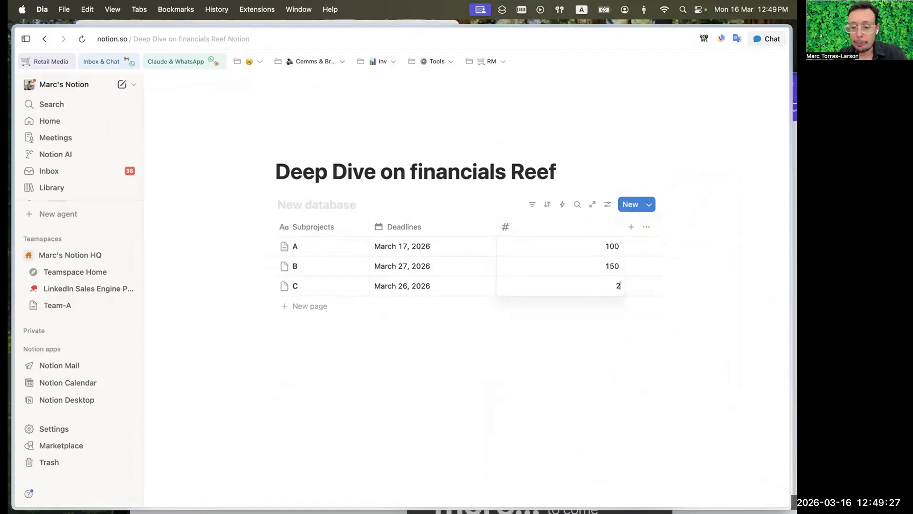
type("00")
key("Escape")
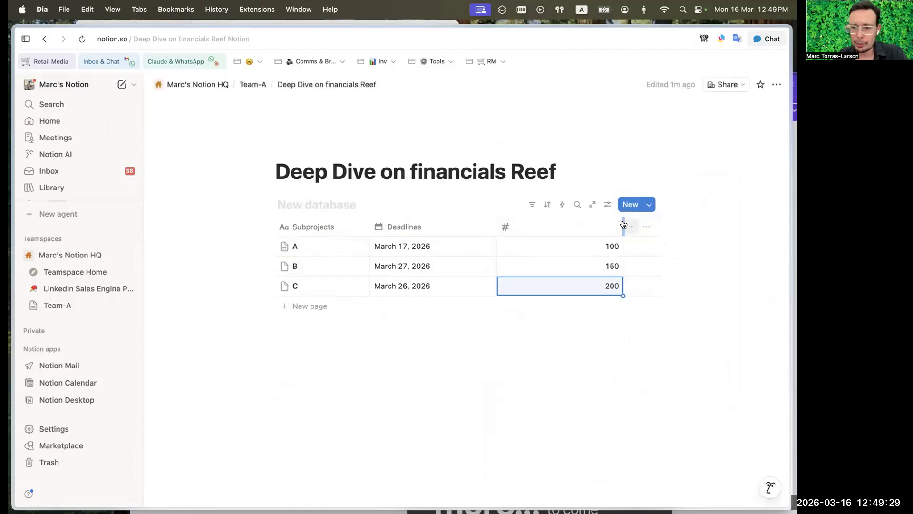
left_click_drag(622, 220, 574, 225)
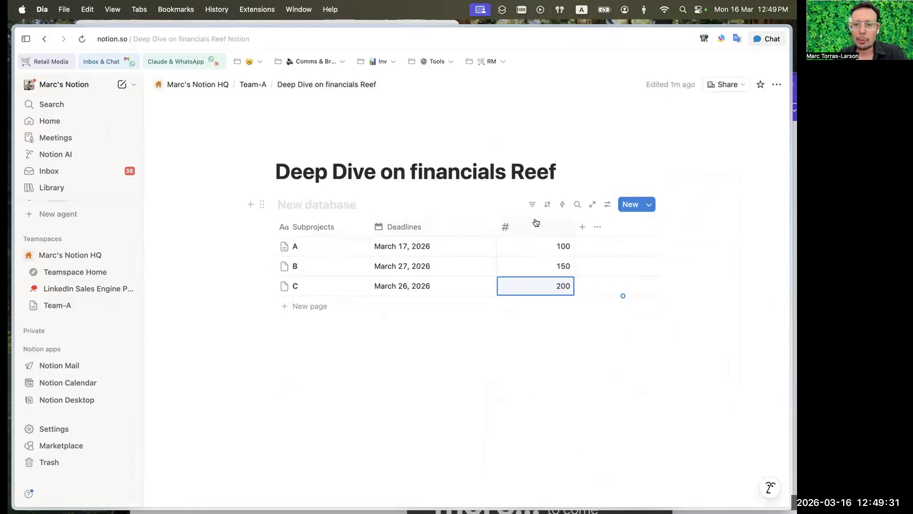
Switch the database to the Board layout and move card A to In progress.
left_click(607, 204)
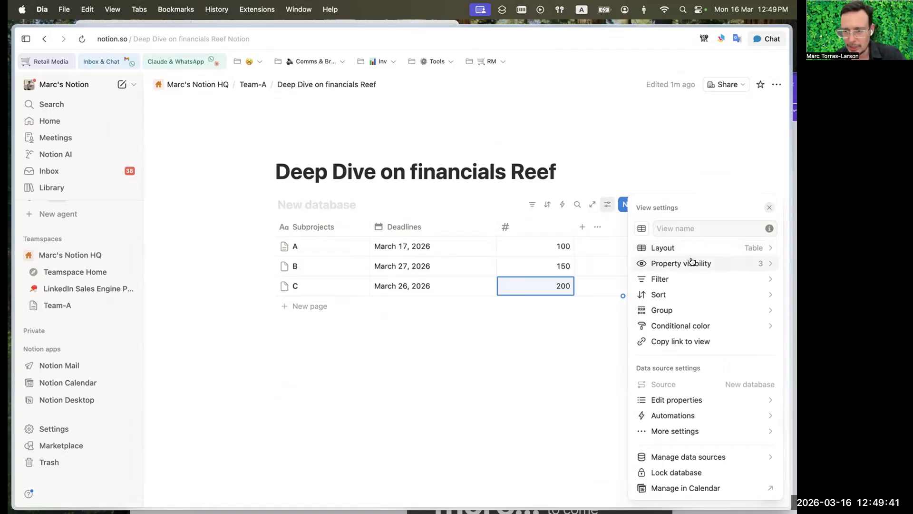
left_click(710, 248)
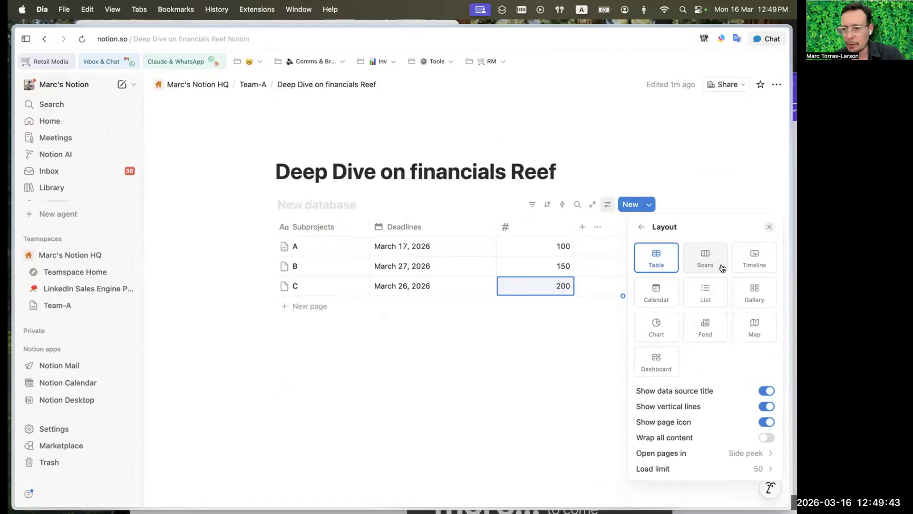
left_click(717, 260)
left_click(486, 372)
left_click_drag(371, 258, 478, 262)
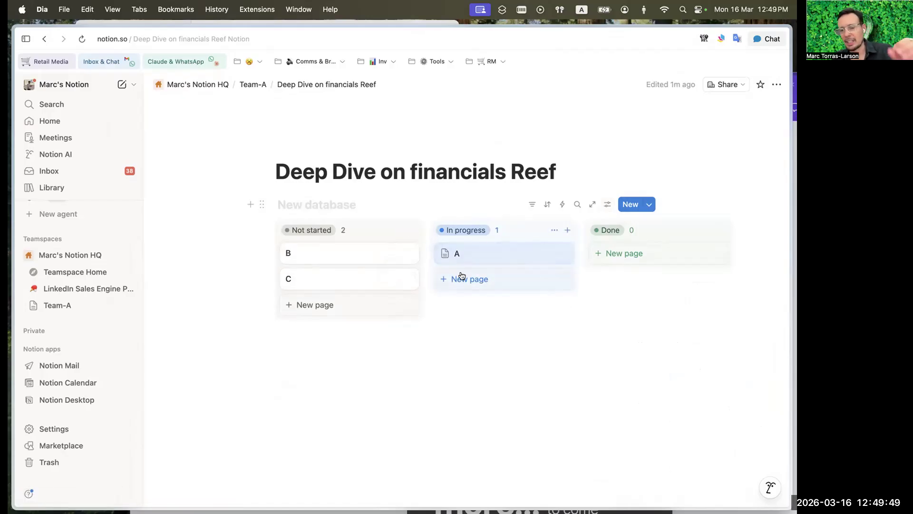
Switch the database view to the Timeline layout.
left_click(647, 205)
left_click(607, 209)
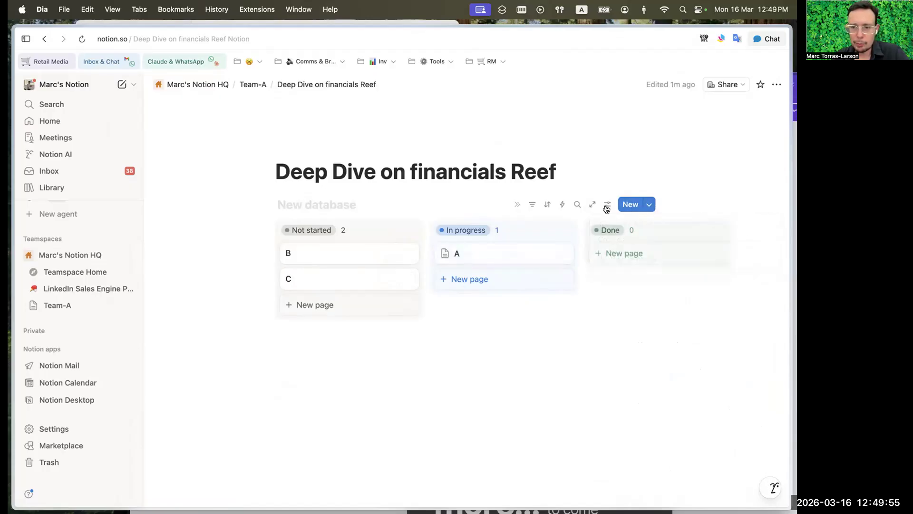
left_click(607, 208)
left_click(695, 236)
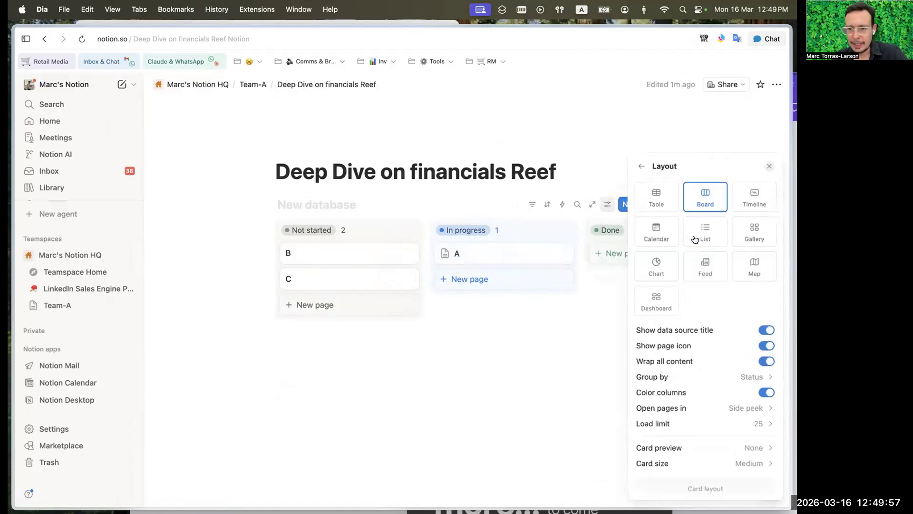
left_click(749, 200)
left_click(487, 361)
Extend the timeline bars so A ends on March 24, C on April 6 and B on April 1.
scroll(563, 290, "right", 5)
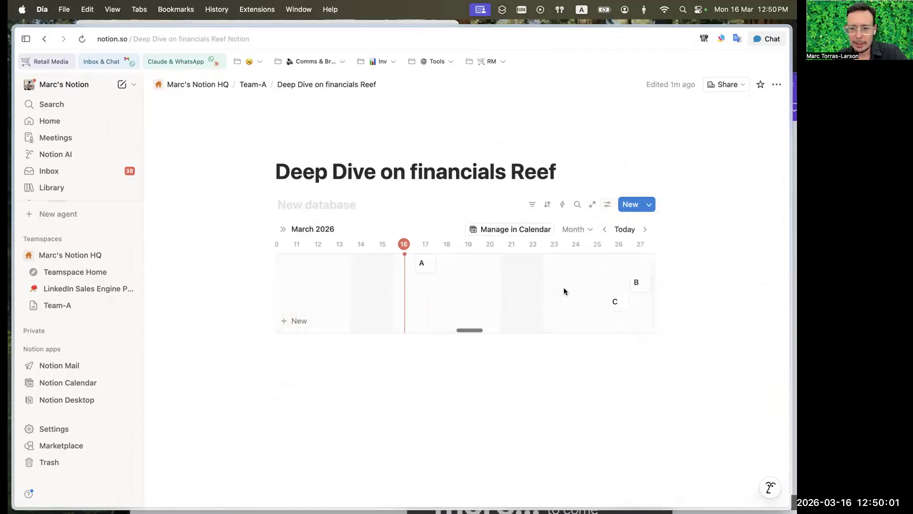
left_click_drag(390, 259, 544, 261)
left_click_drag(585, 299, 639, 302)
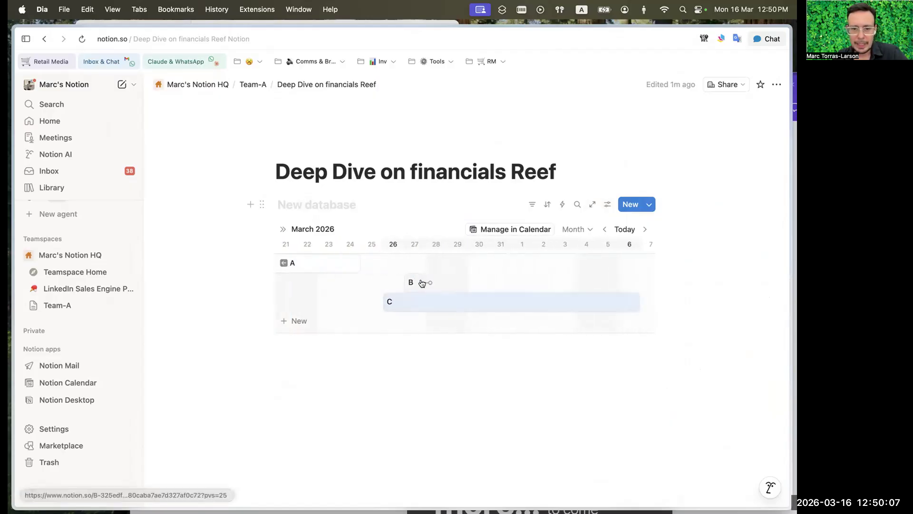
left_click_drag(422, 282, 539, 281)
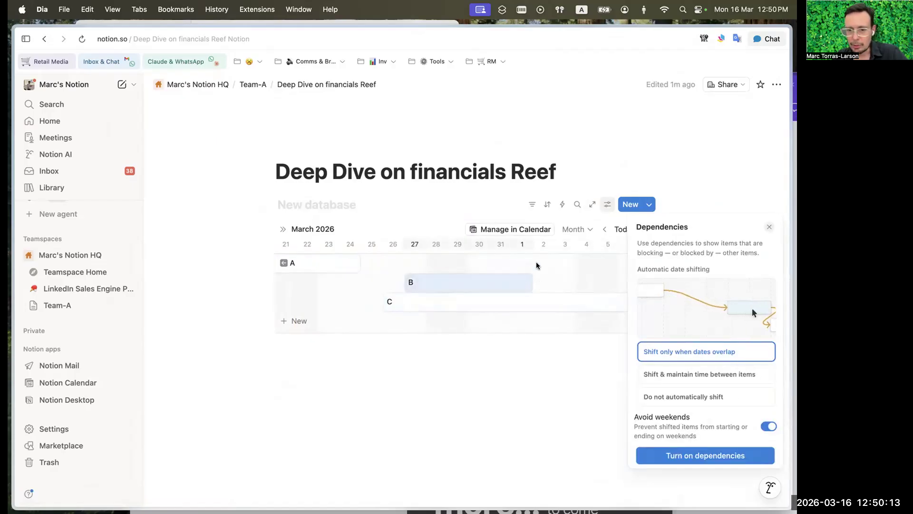
Dismiss the dependencies setup, open timeline item B and write a guest mention followed by "when you can tak" in its body.
left_click(556, 248)
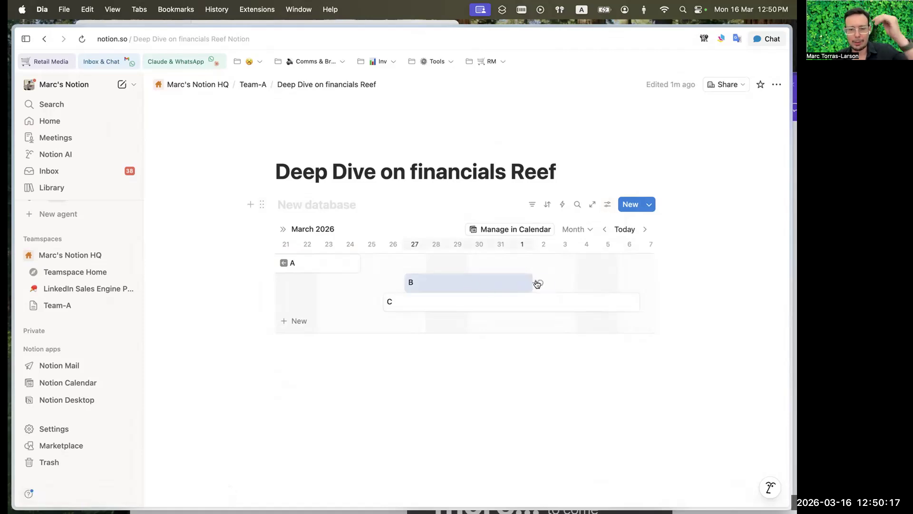
left_click(452, 281)
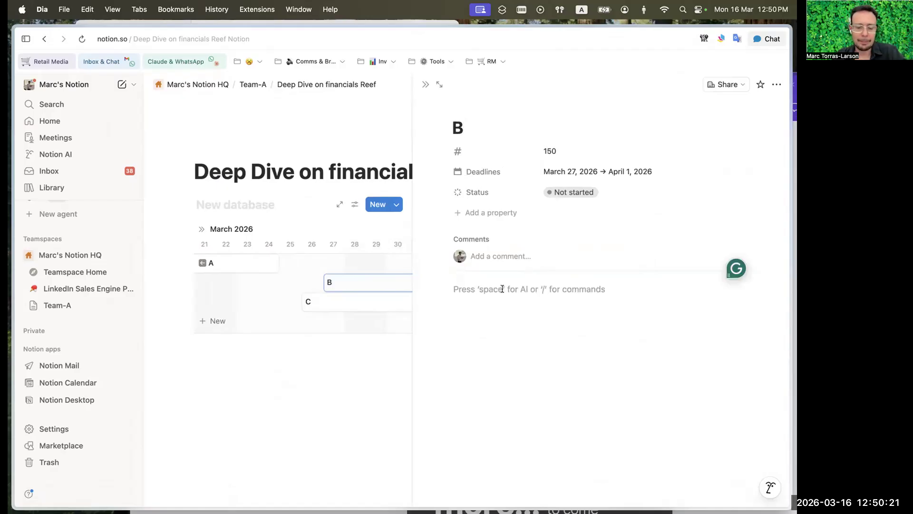
type("@")
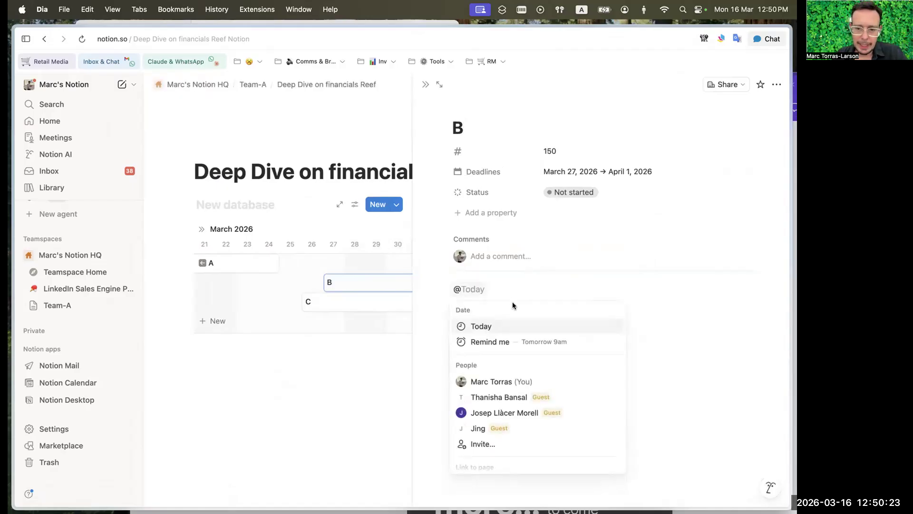
left_click(502, 413)
type("we")
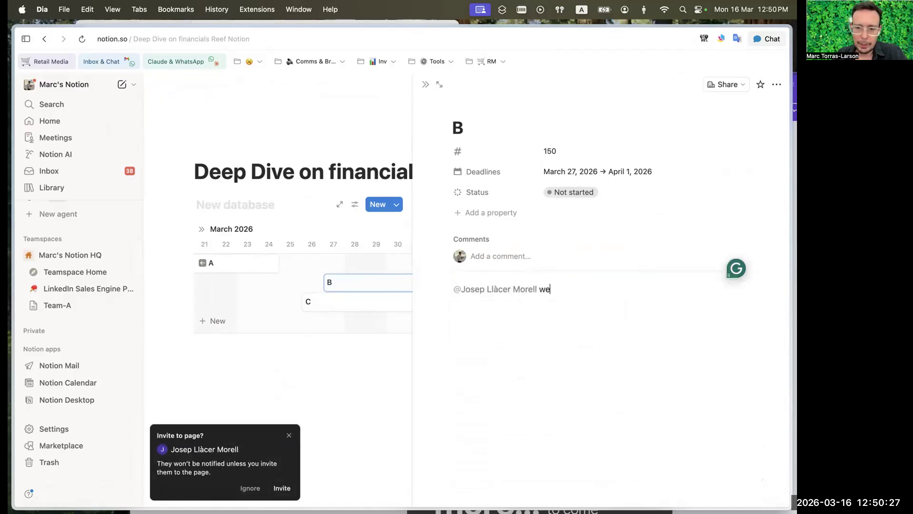
left_click(289, 435)
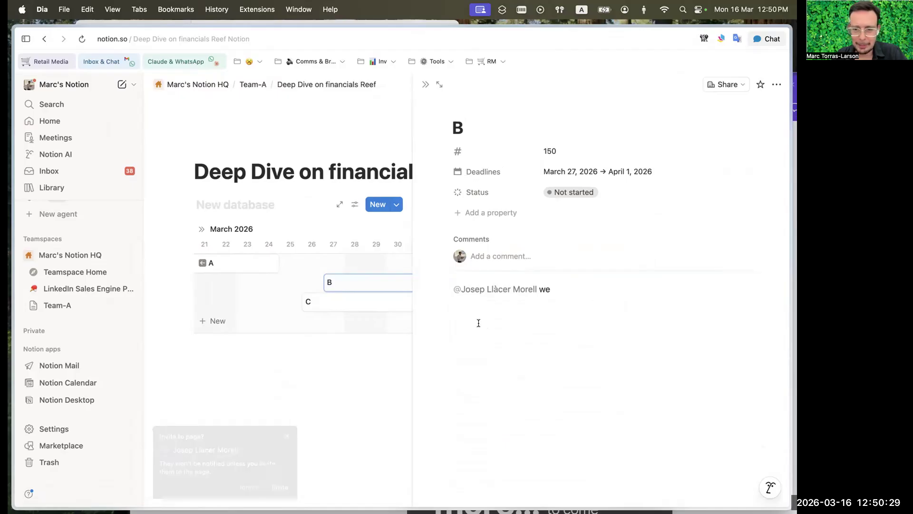
key("BackSpace")
key("BackSpace")
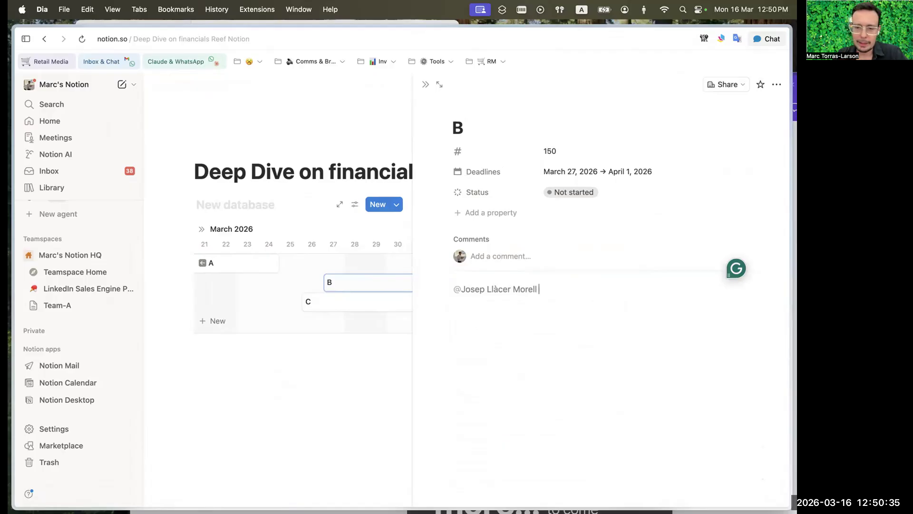
type("when you can tak")
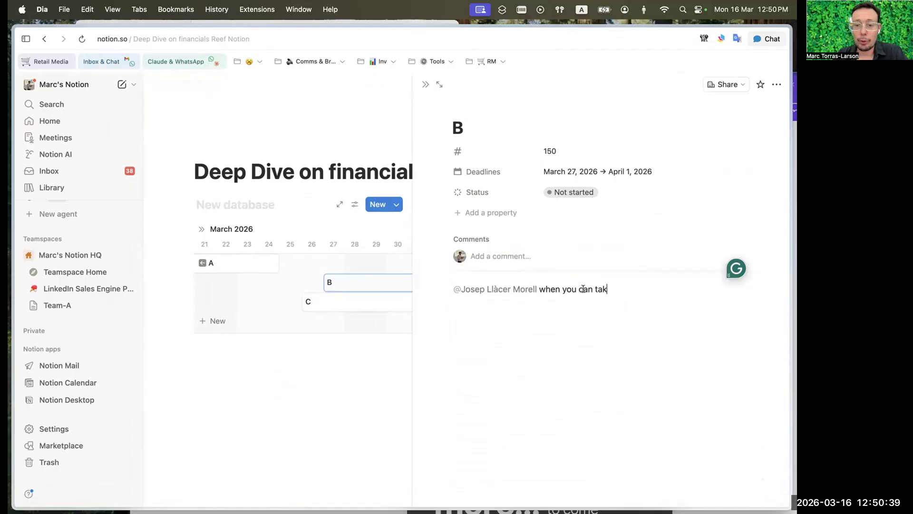
Add a second line reading "Financial investments" below the mention in item B.
left_click(591, 324)
type("Fian")
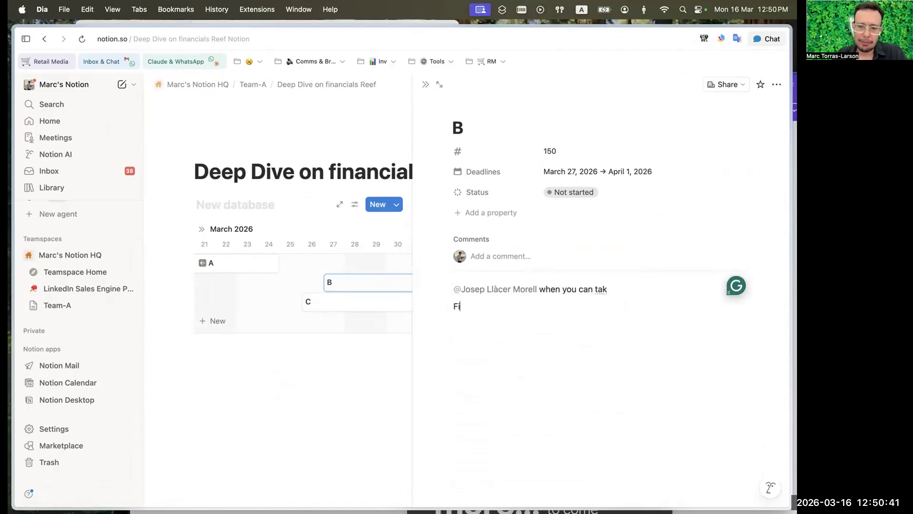
type("vest me")
key("BackSpace")
key("BackSpace")
key("BackSpace")
type("ments")
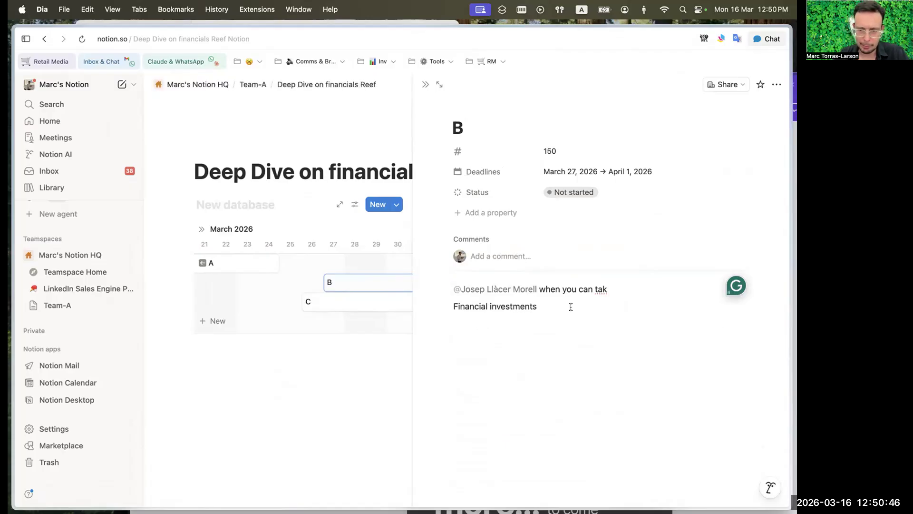
Draft a comment on the "Financial investments" line that mentions the same guest and says "remember to ..".
left_click_drag(570, 306, 445, 306)
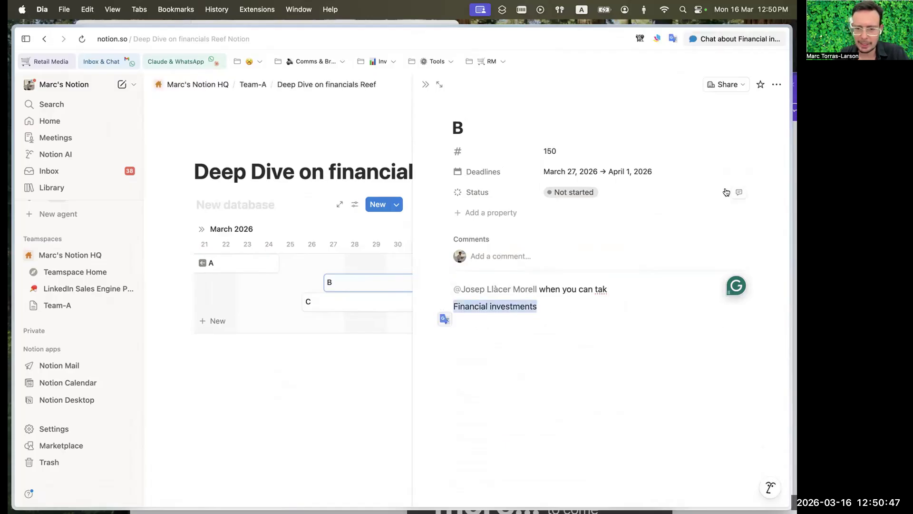
left_click(571, 363)
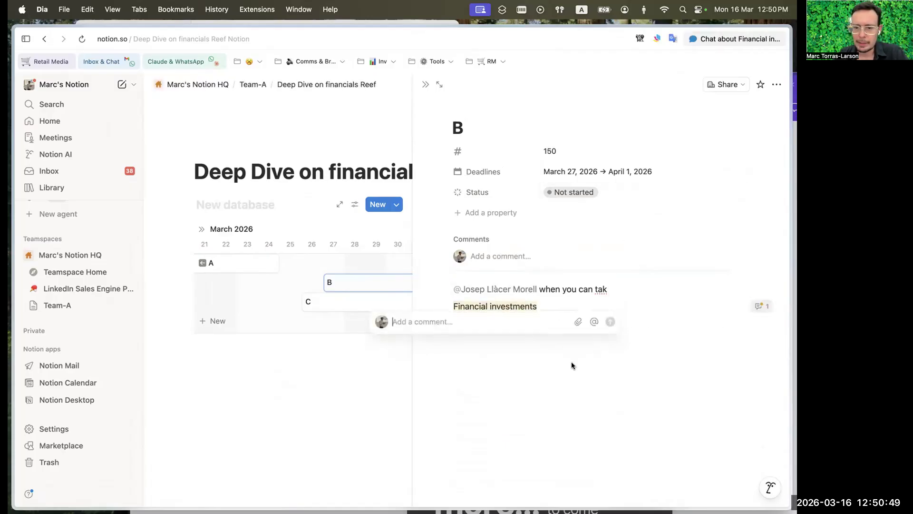
type("@jo")
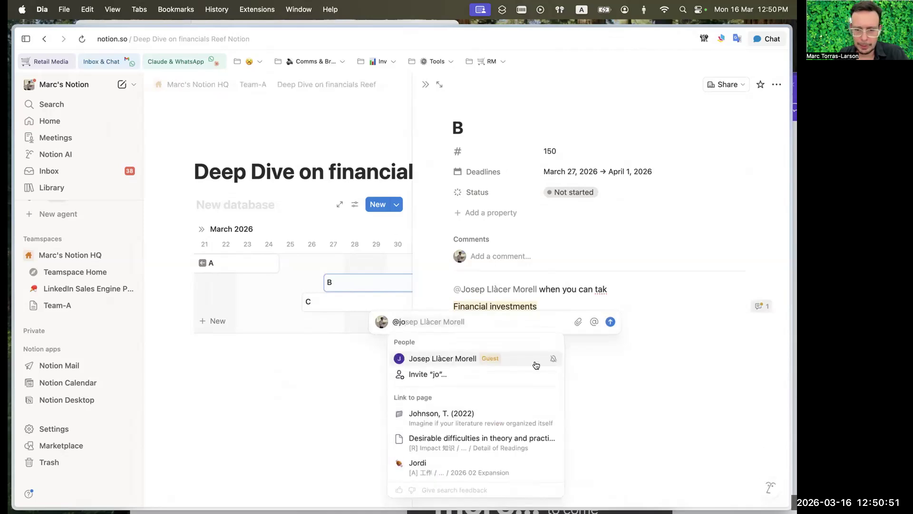
left_click(494, 360)
type("rell re")
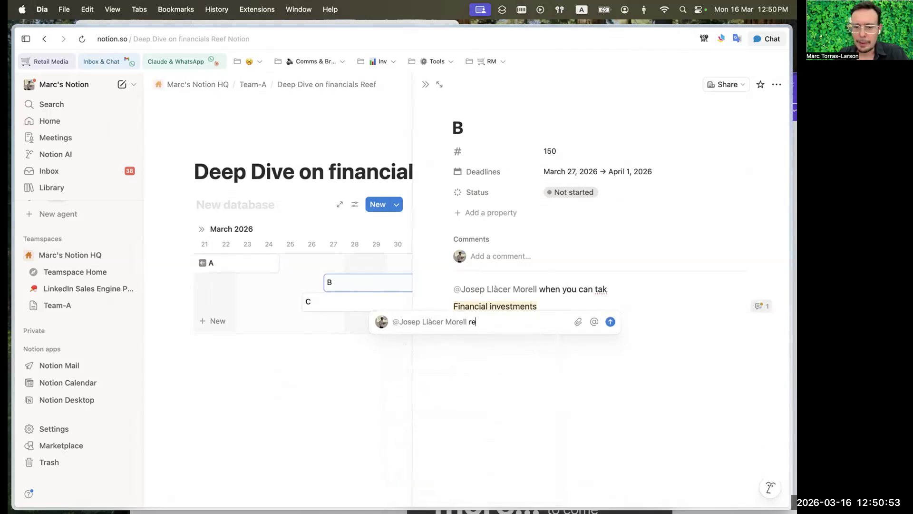
type("member to ..")
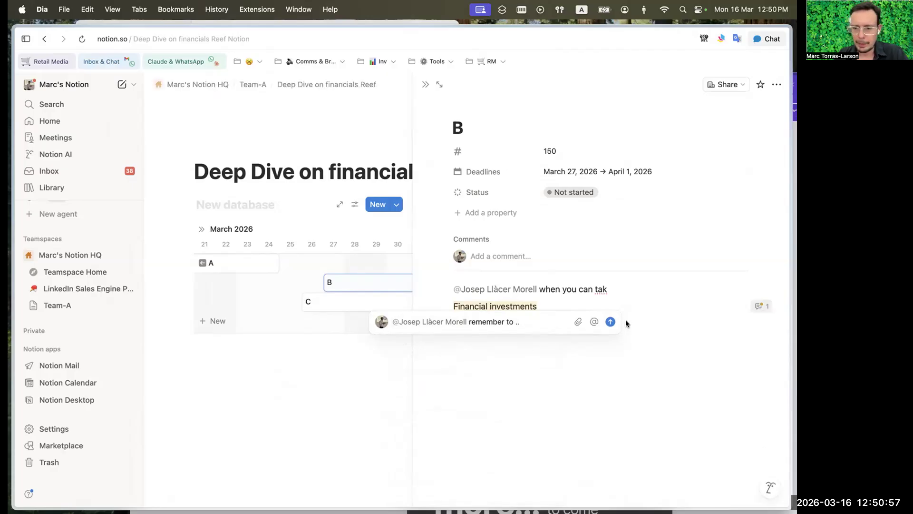
left_click(622, 354)
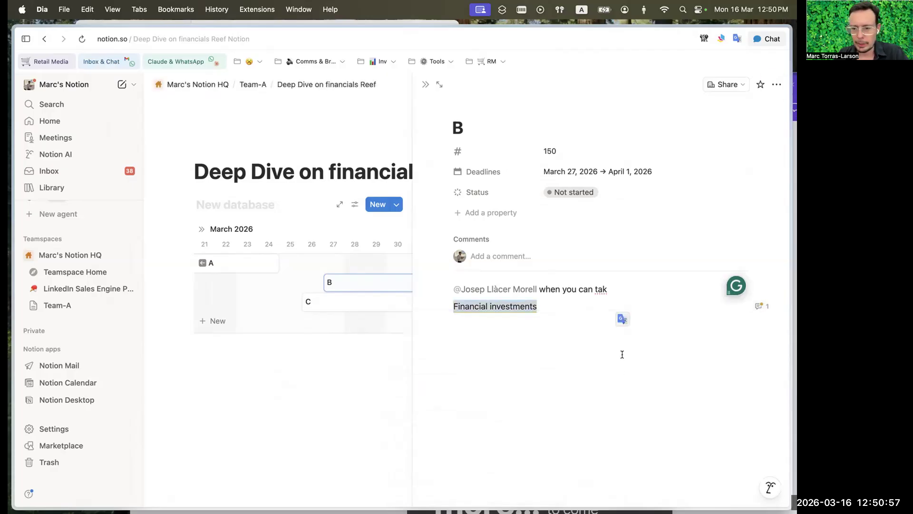
Delete both the guest mention line and the "Financial investments" line from item B's body.
left_click(553, 303)
left_click_drag(553, 303, 432, 284)
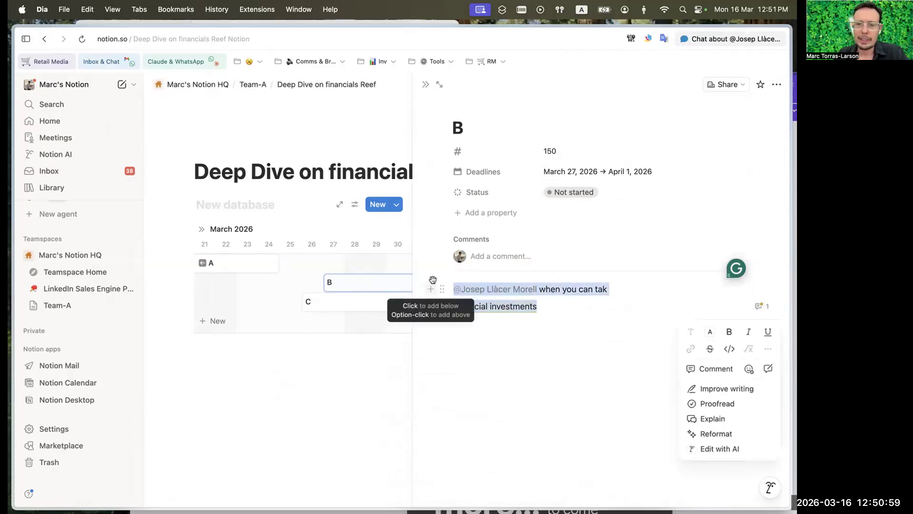
key("BackSpace")
Close item B and return from the financial deep-dive subpage to the parent Team-A page.
left_click(420, 85)
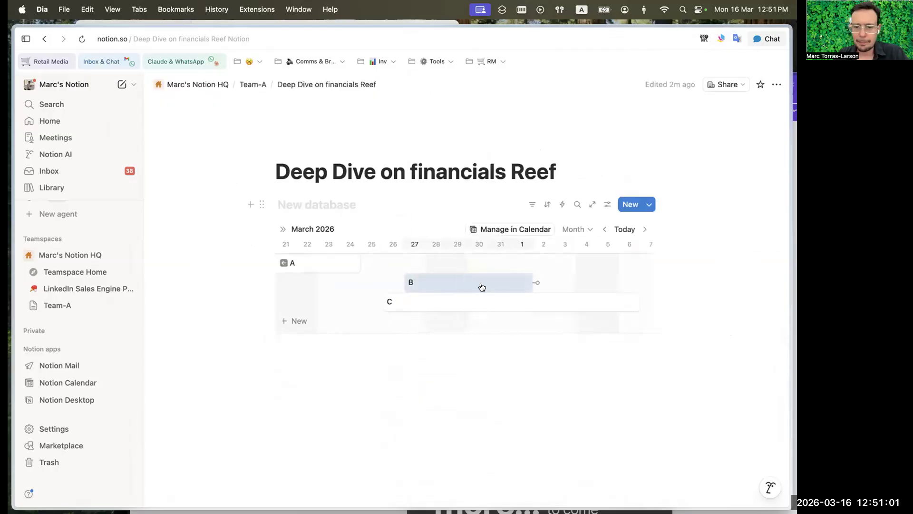
scroll(541, 287, "right", 3)
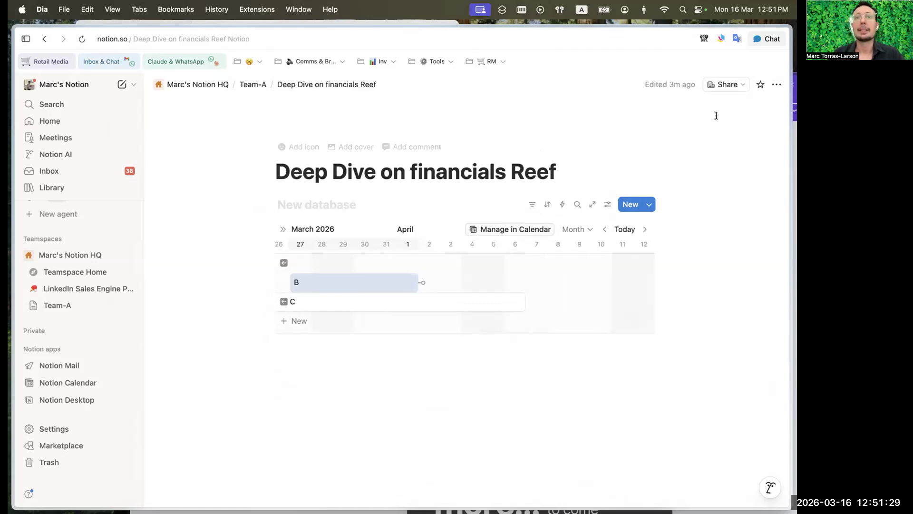
left_click(255, 85)
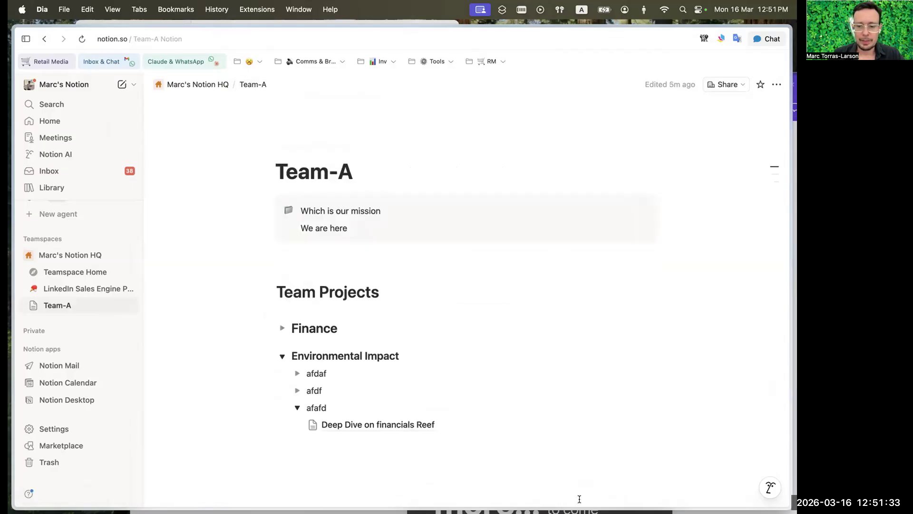